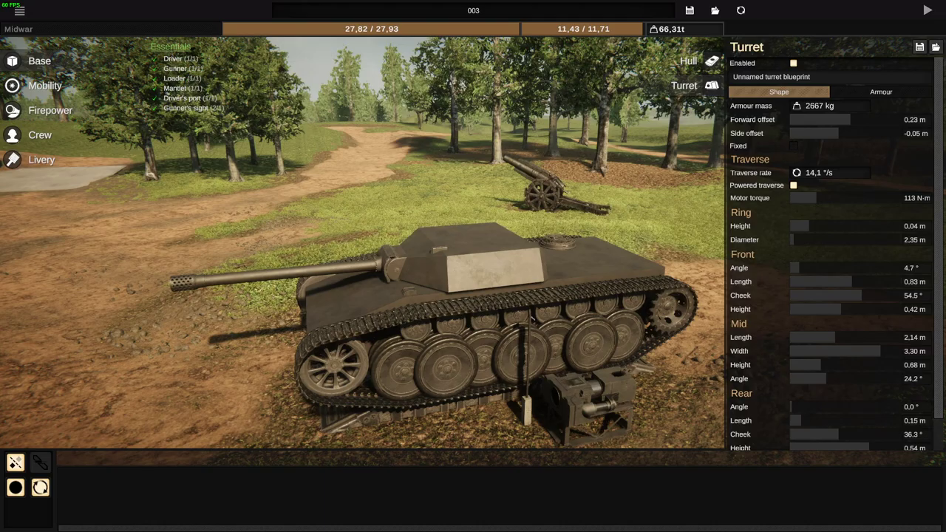
Save the tank blueprint 003.
left_click_drag(268, 325, 625, 356)
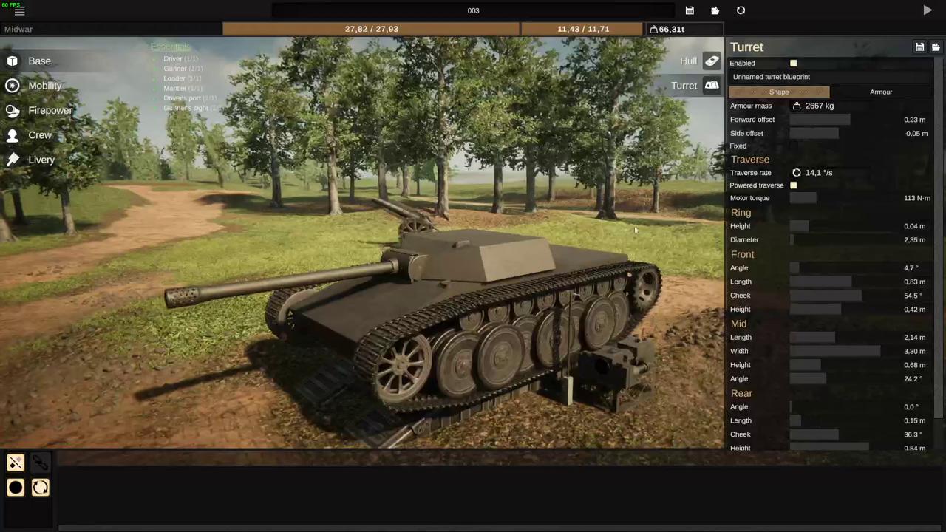
left_click(690, 11)
left_click(466, 270)
left_click_drag(584, 292, 361, 202)
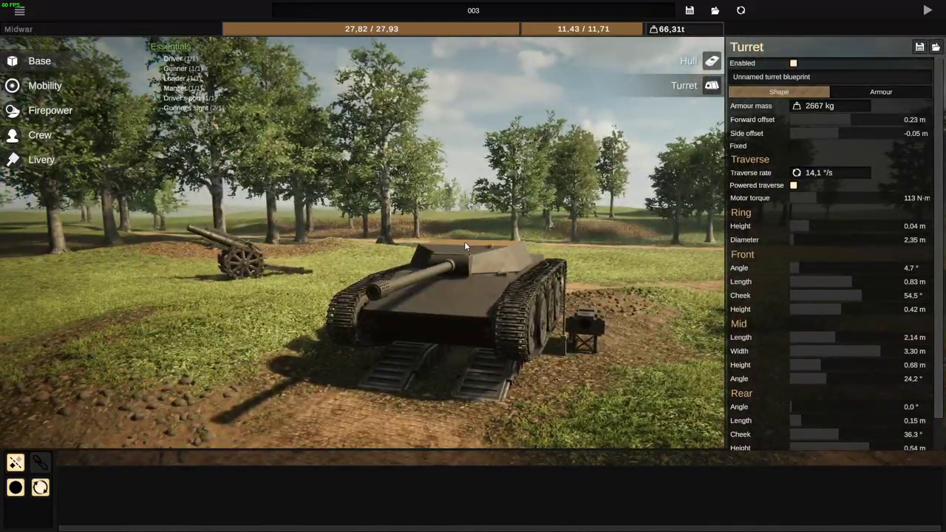
Start a test drive and run the tank forward off the ramps across the dirt proving ground.
key("Tab")
key("w")
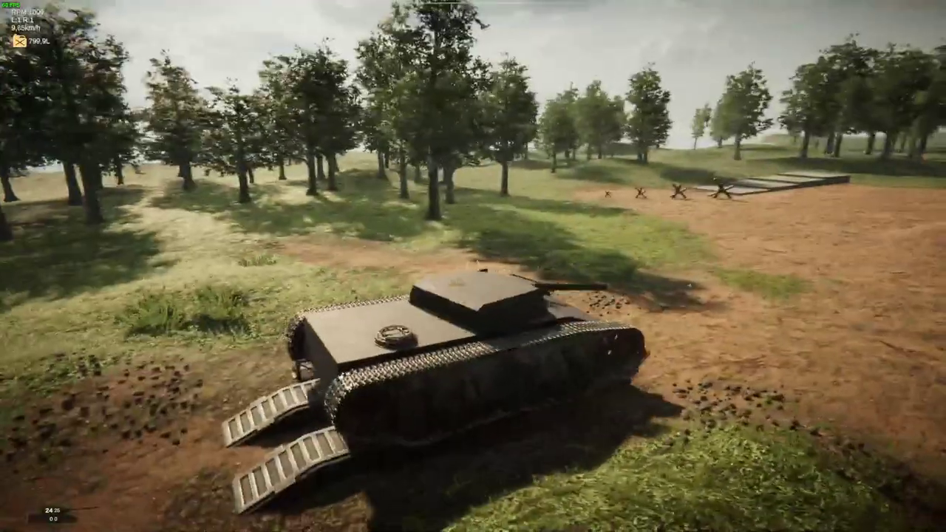
key("w")
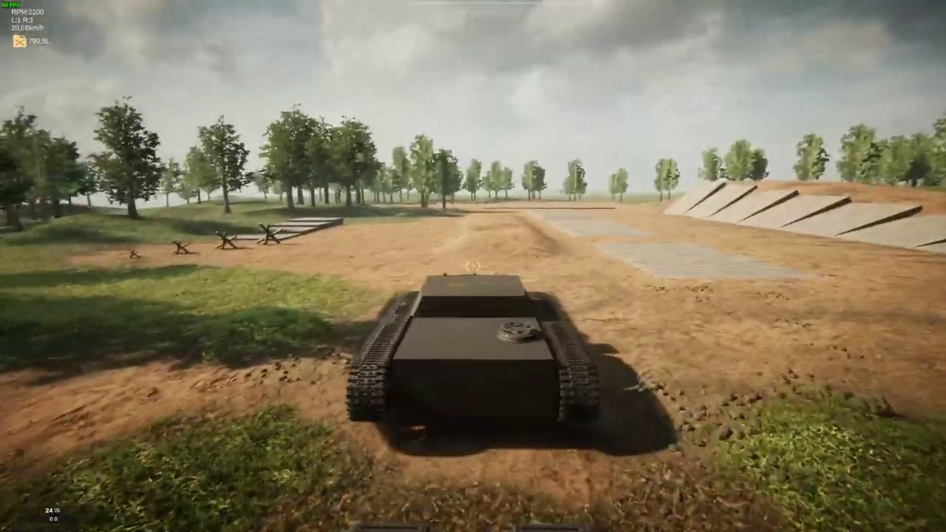
key("w")
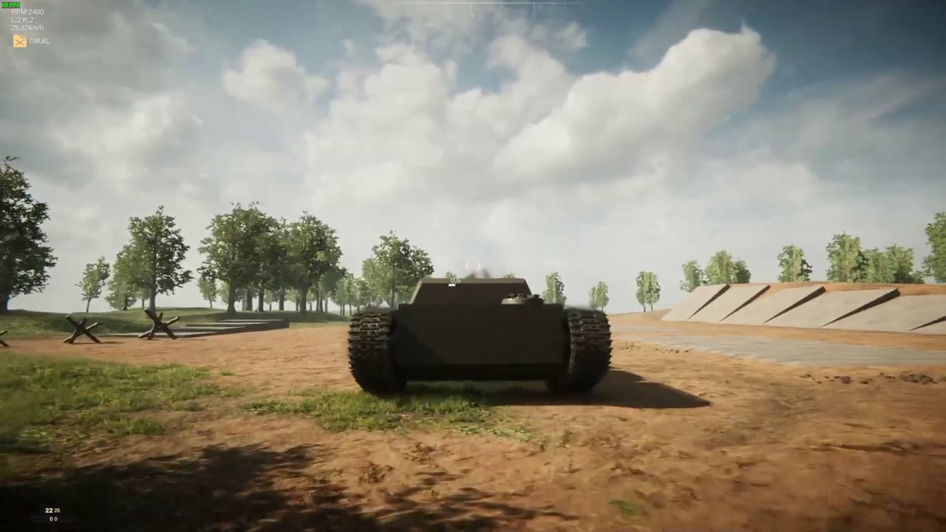
key("w")
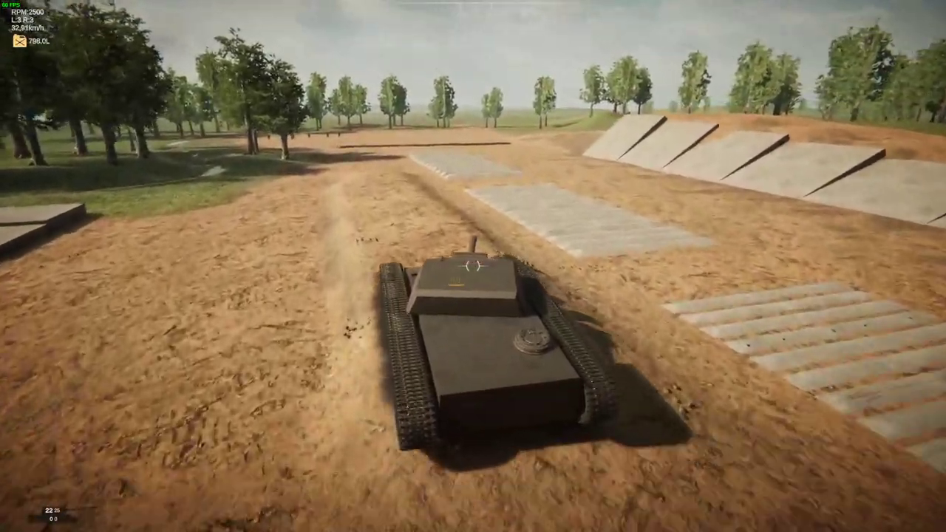
key("a")
key("w")
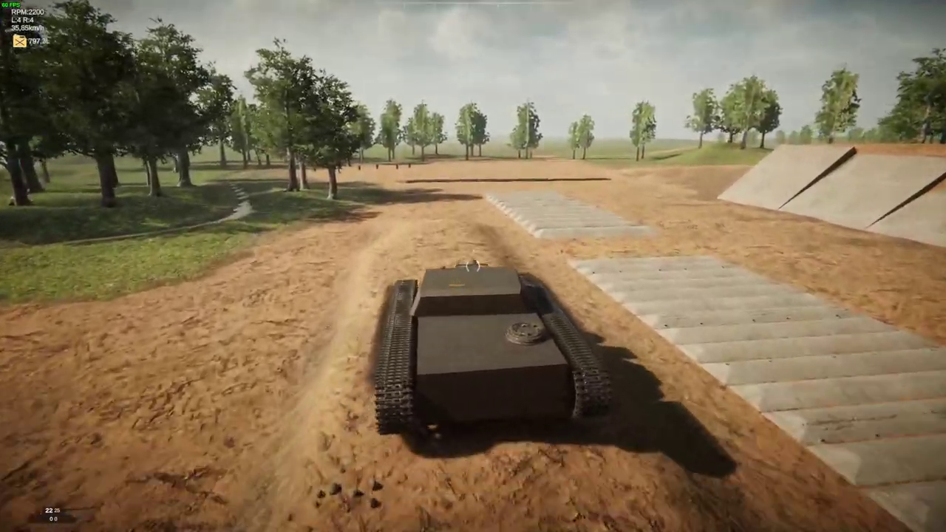
Check the view through the gunner's sight while driving, and return to the outside view.
key("shift")
key("w")
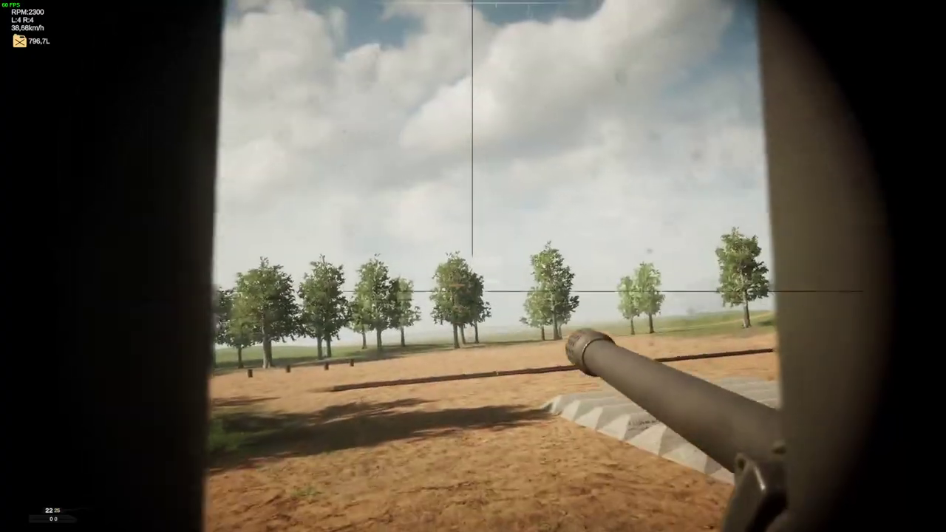
key("shift")
key("w")
key("a")
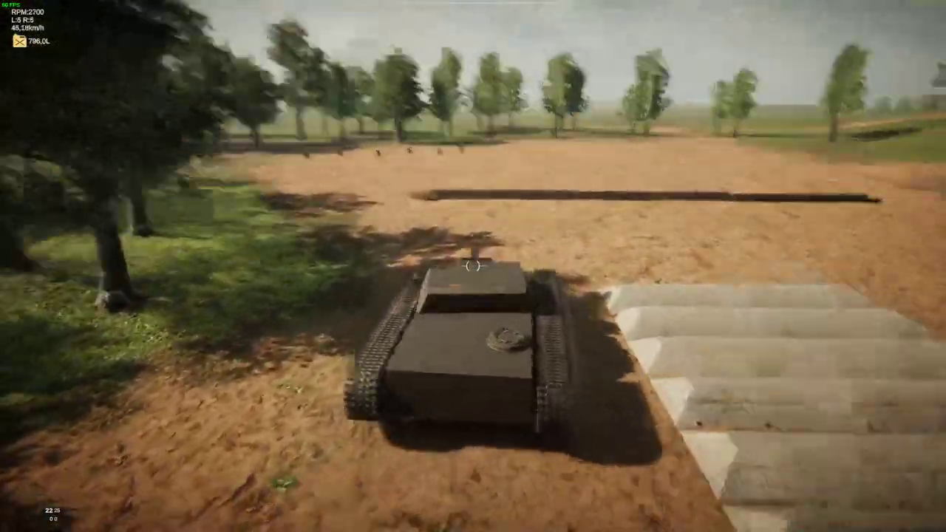
Drive the tank onward to the paved road and fire the cannon.
key("w")
key("d")
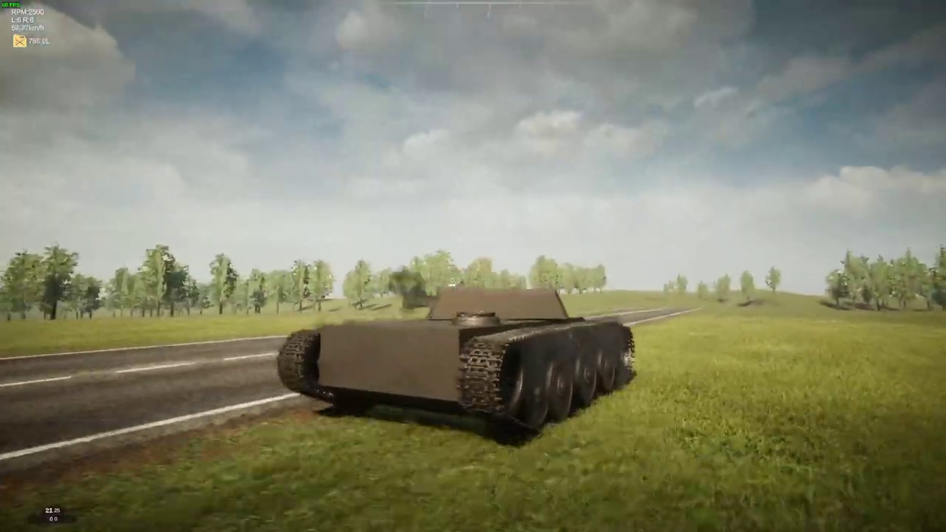
left_click(473, 266)
left_click(473, 266)
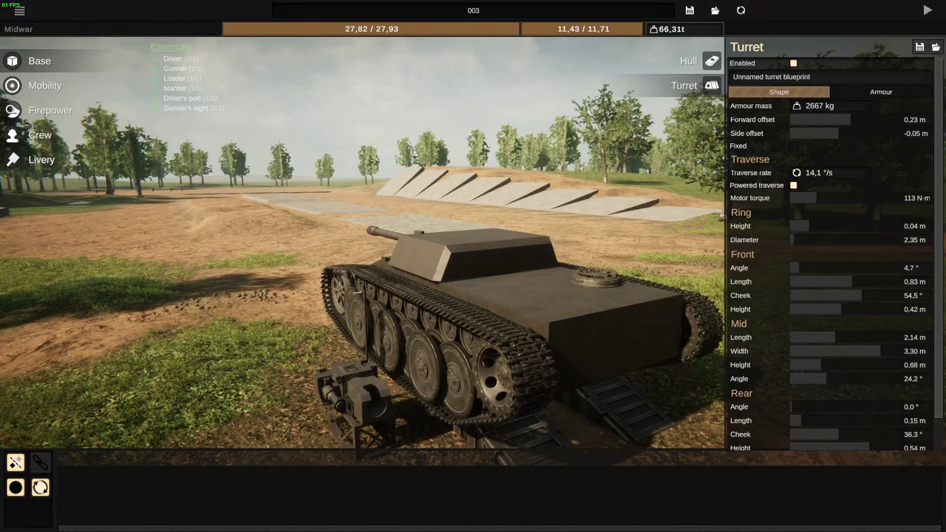
Switch to the 003.blueprint file in Notepad++, maximize its window and look through its blueprint entries.
left_click_drag(945, 96, 500, 98)
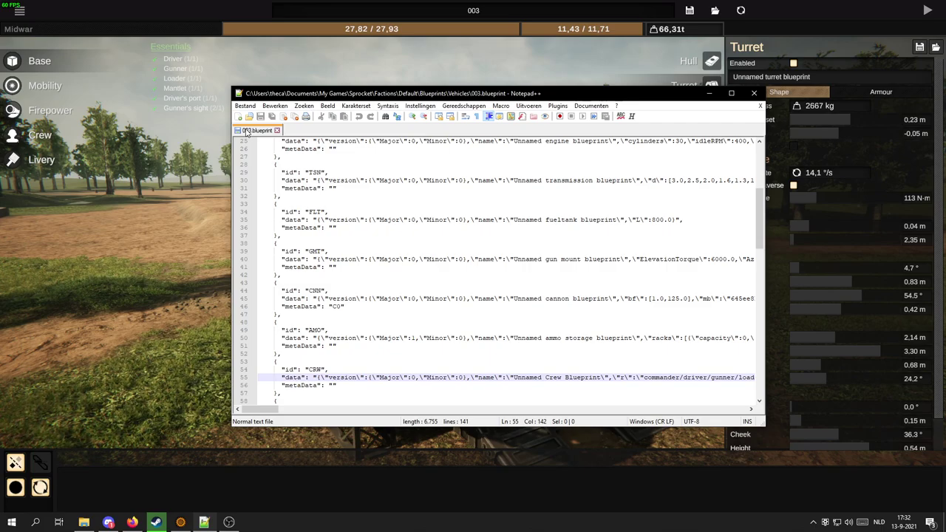
scroll(457, 257, "up", 8)
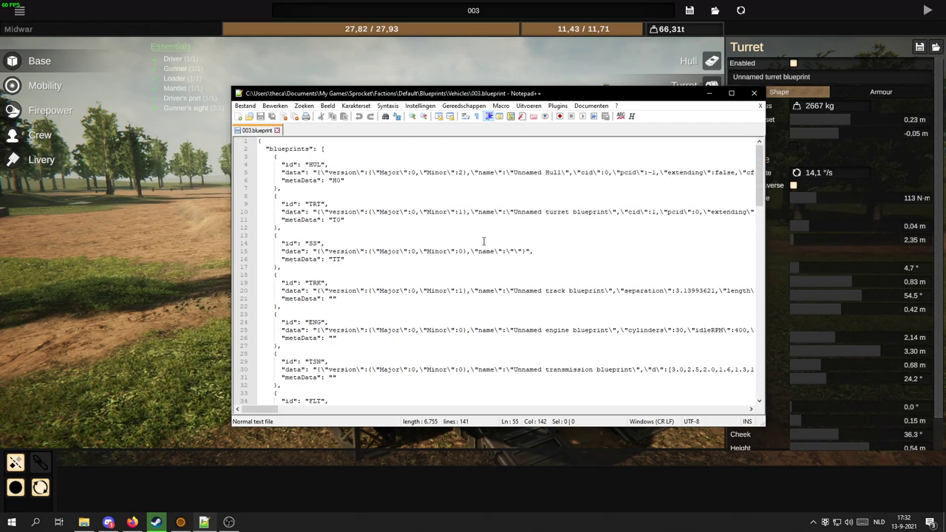
double_click(489, 100)
scroll(473, 136, "down", 20)
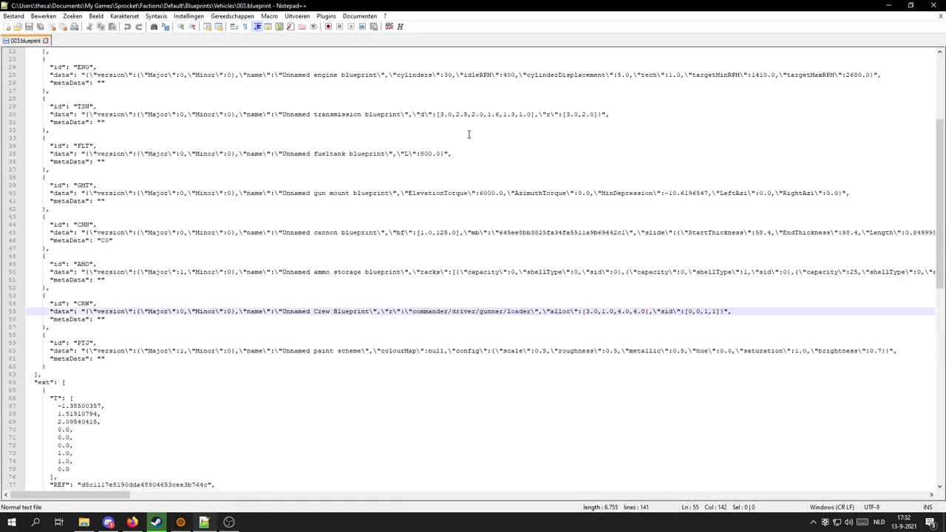
scroll(498, 135, "up", 20)
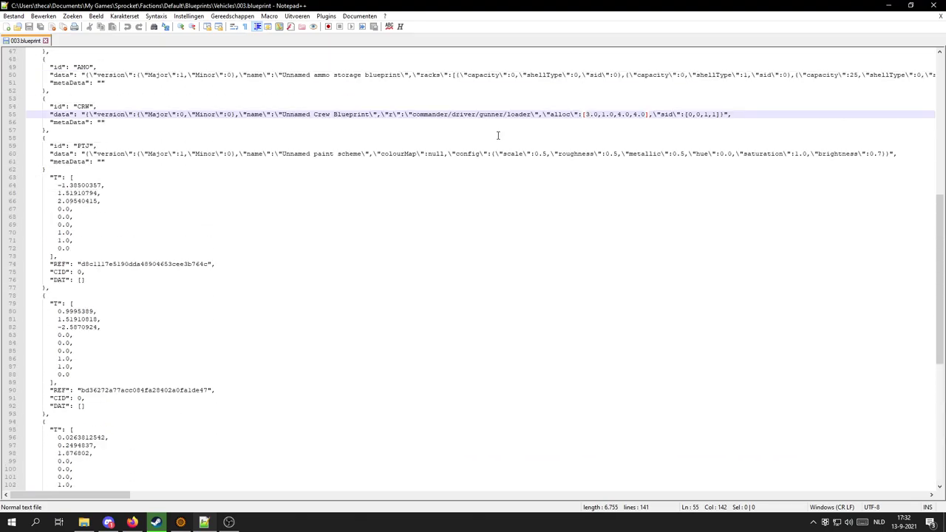
scroll(507, 150, "up", 6)
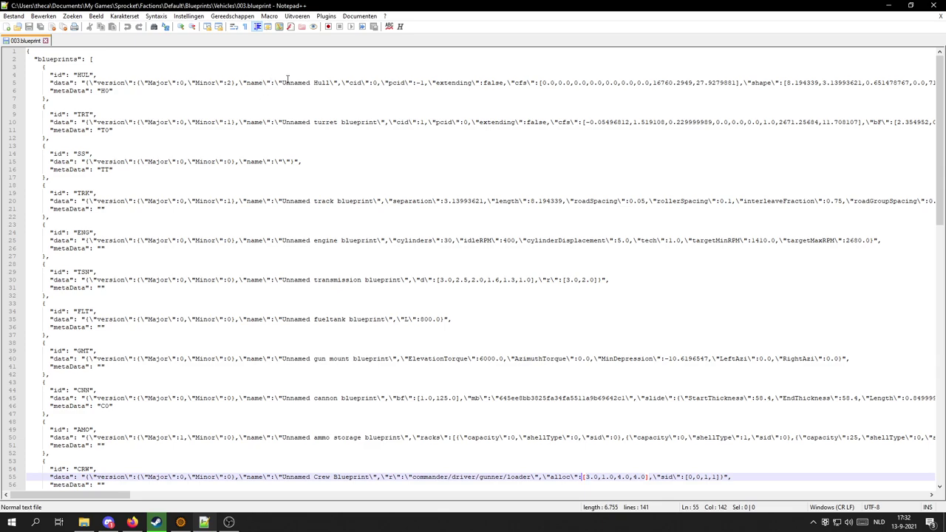
Examine the hull, turret, track and engine entries, highlighting the engine's cylinders value.
left_click(322, 82)
double_click(321, 82)
double_click(326, 122)
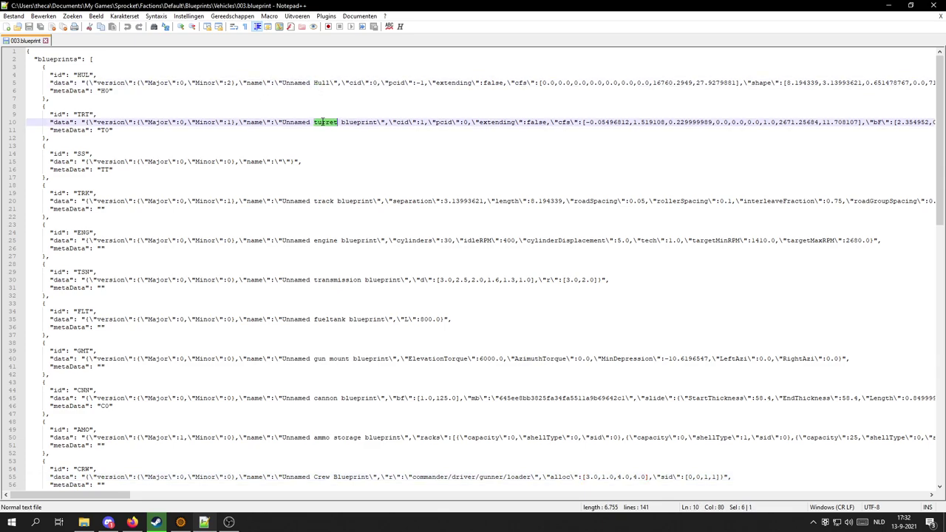
double_click(329, 203)
double_click(328, 241)
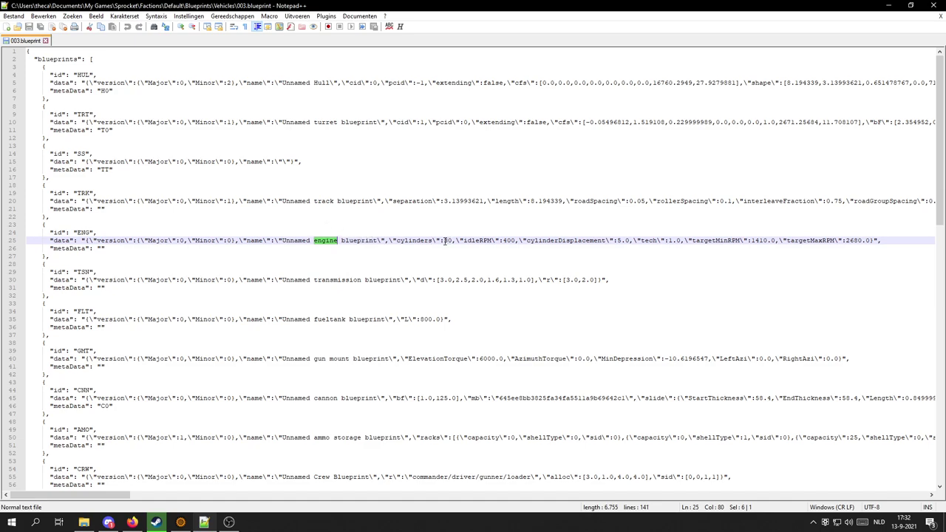
left_click_drag(396, 240, 444, 240)
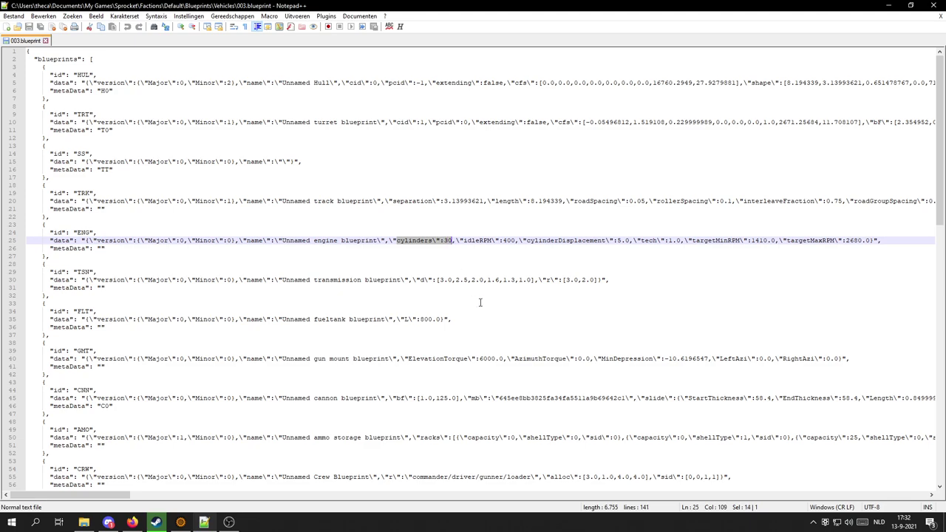
Switch back to Sprocket and show the advanced engine settings of the tank.
left_click(180, 522)
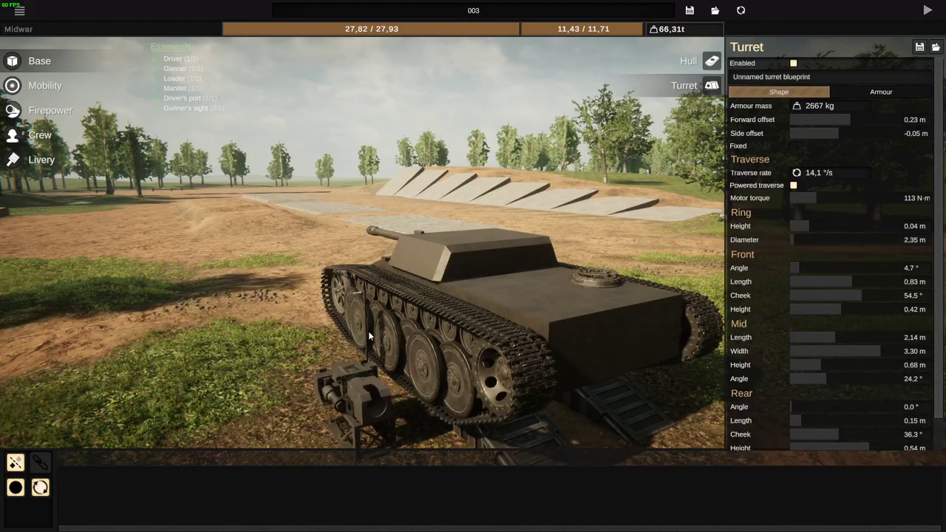
left_click(37, 85)
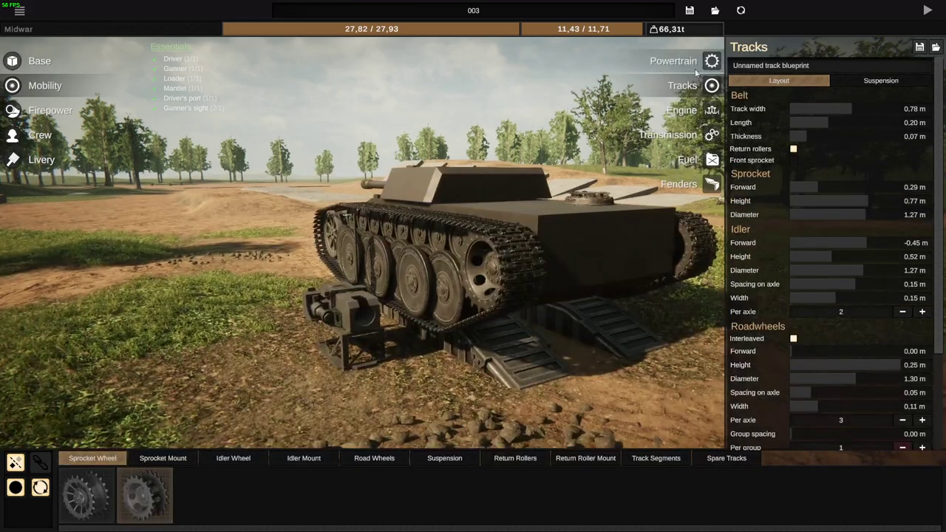
left_click(684, 109)
left_click(865, 65)
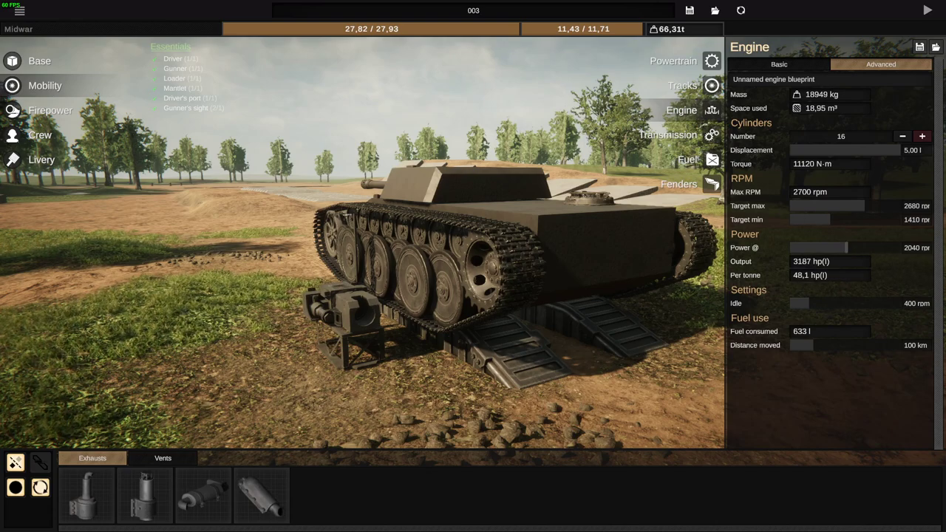
Switch to Notepad++, set the engine's cylinders value to 16 in 003.blueprint and save the file.
key("alt+Tab")
left_click(448, 243)
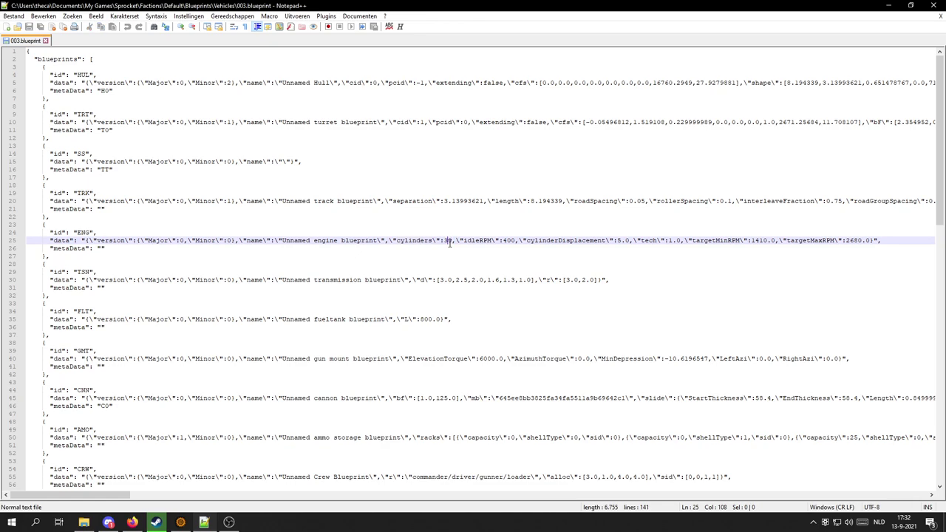
key("BackSpace")
key("BackSpace")
type("16")
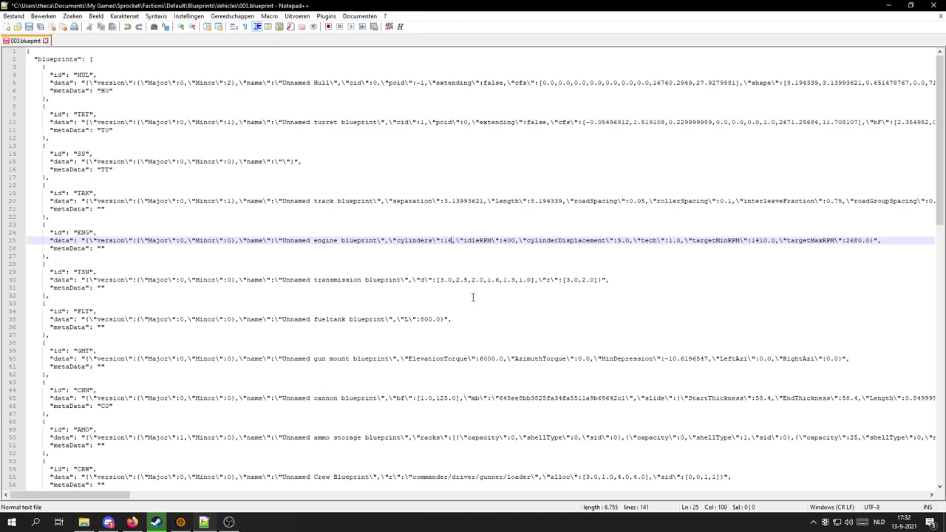
key("ctrl+s")
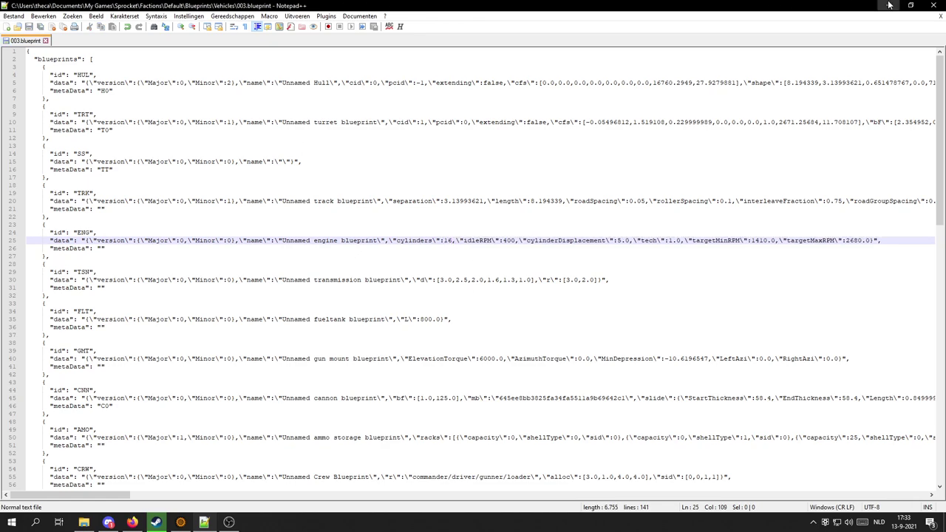
Switch to Sprocket and reload vehicle blueprint 003 with the 16-cylinder engine.
key("alt+Tab")
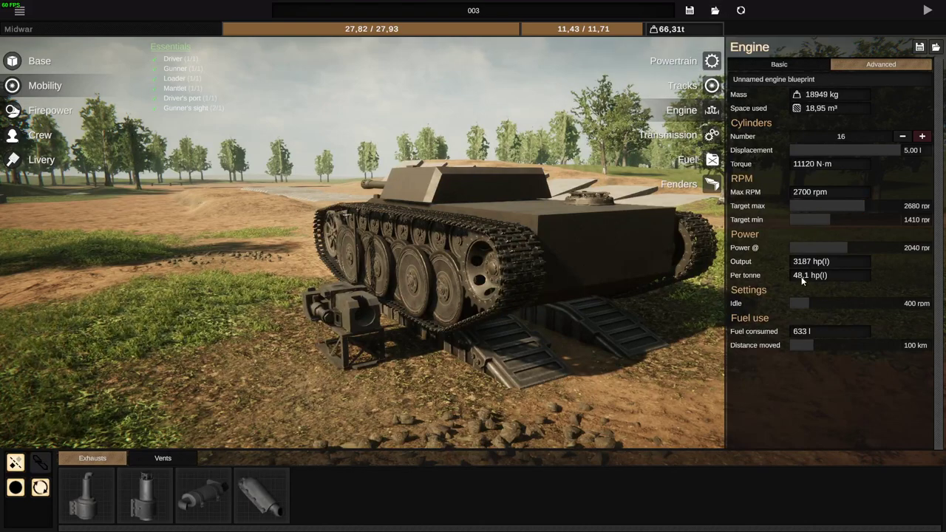
left_click(714, 10)
left_click(443, 157)
left_click(588, 486)
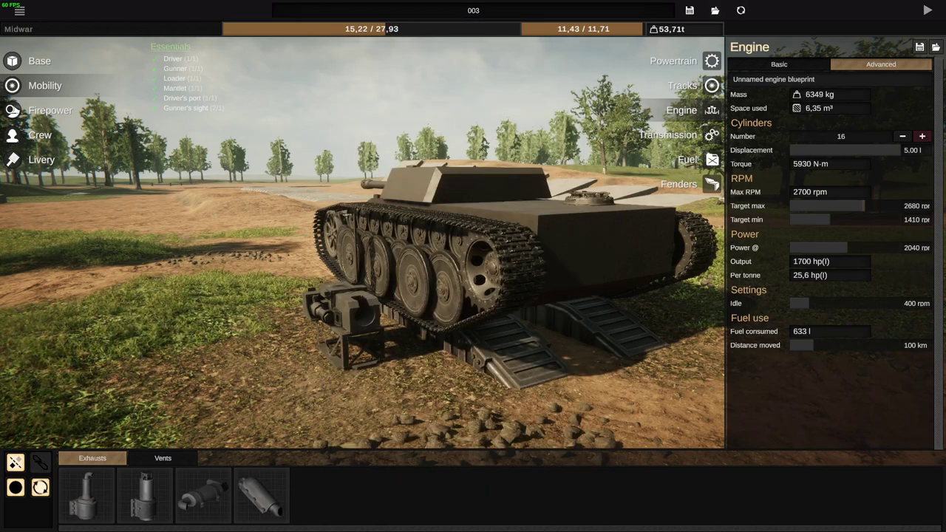
Switch to Notepad++, set the engine's cylinders value to 30, save 003.blueprint and minimize the editor.
key("alt+Tab")
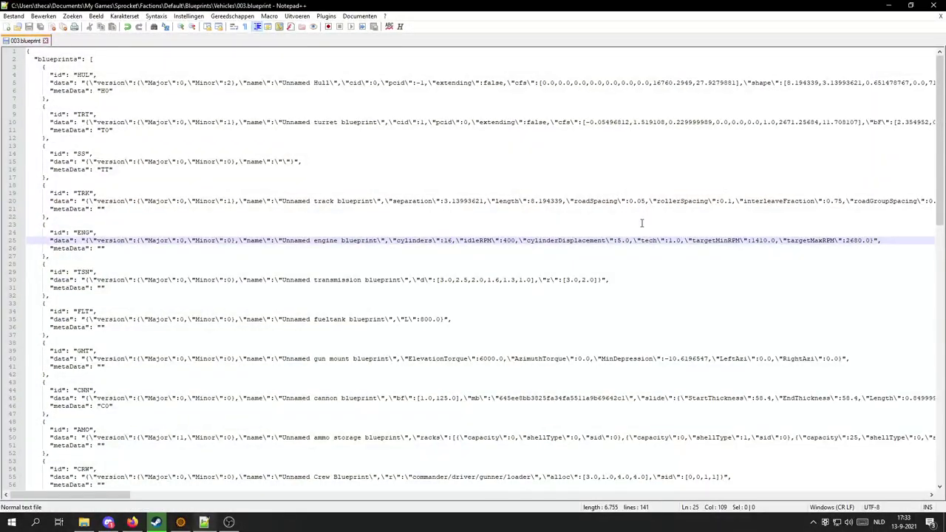
key("BackSpace")
key("BackSpace")
type("30")
key("ctrl+s")
left_click(889, 5)
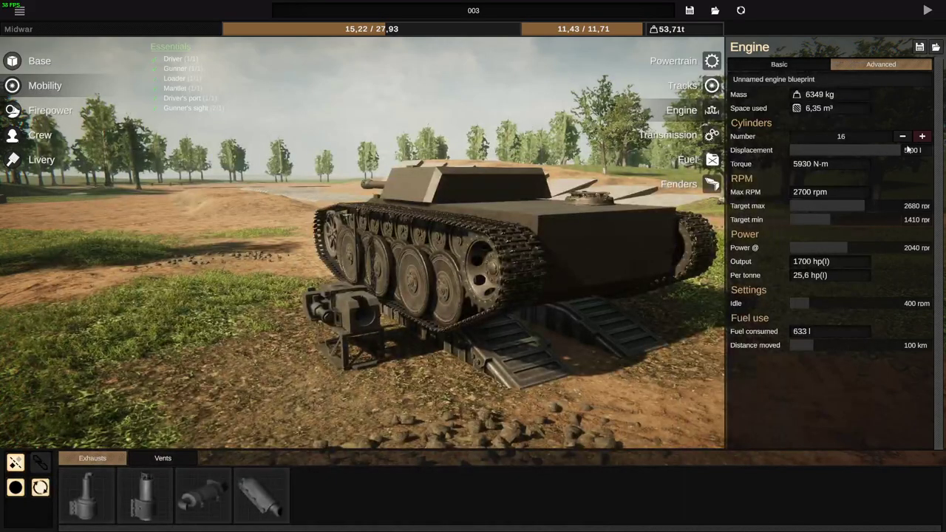
Reload vehicle blueprint 003 in Sprocket with the 30-cylinder engine and inspect the tank from several sides.
left_click_drag(628, 79, 406, 136)
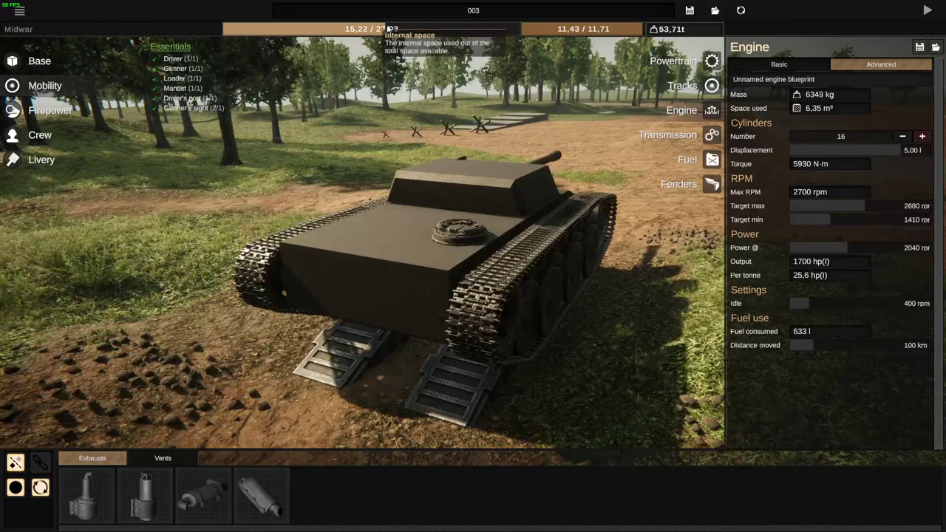
left_click(715, 10)
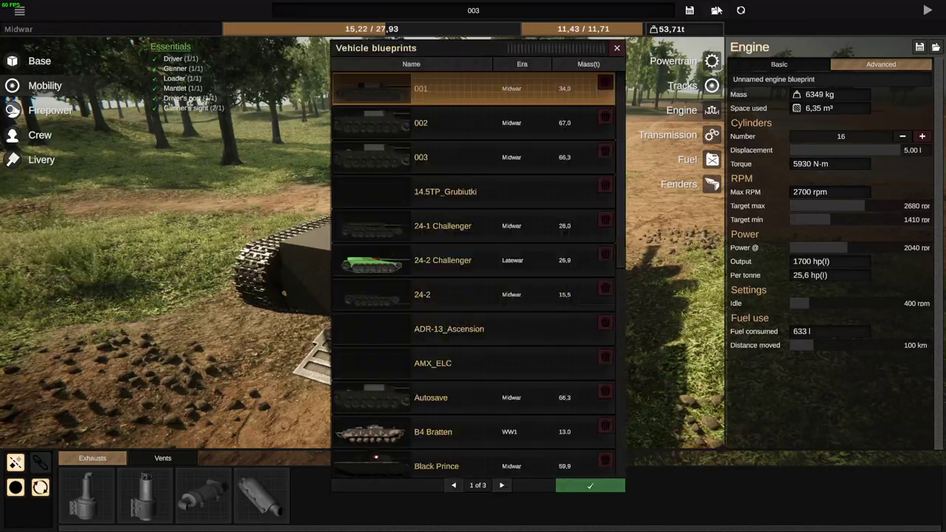
left_click(487, 178)
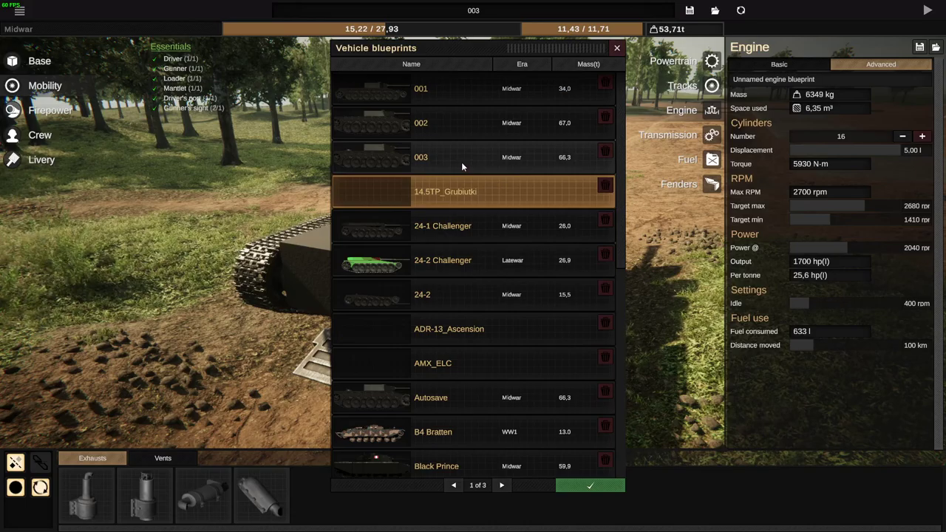
left_click(461, 162)
left_click(578, 487)
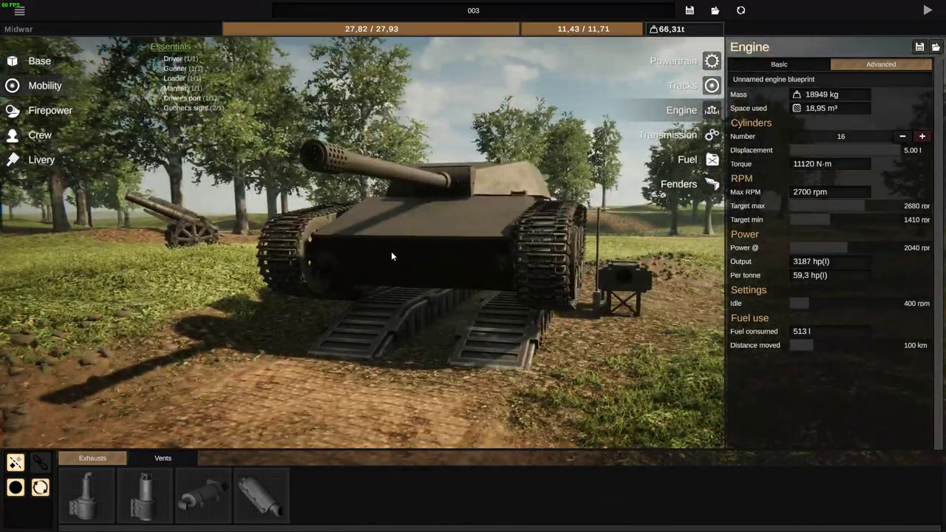
left_click_drag(391, 256, 157, 165)
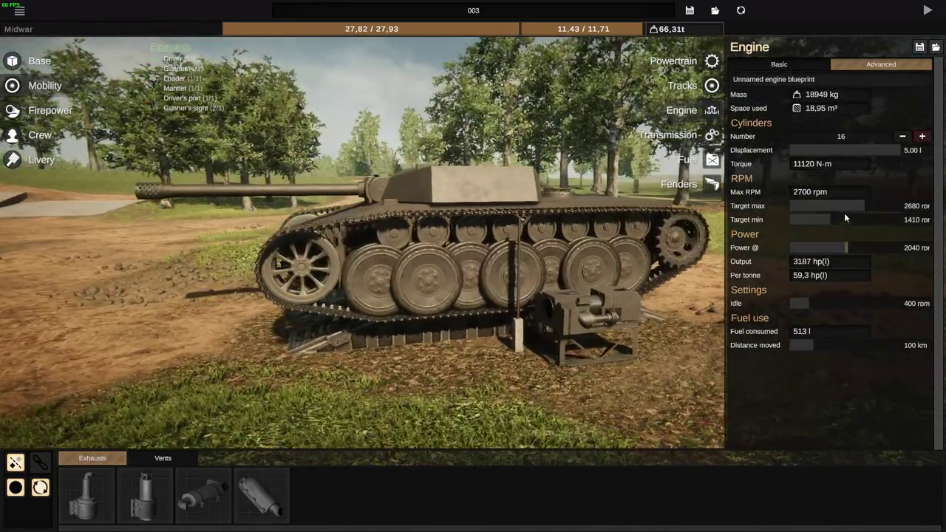
left_click_drag(635, 152, 358, 176)
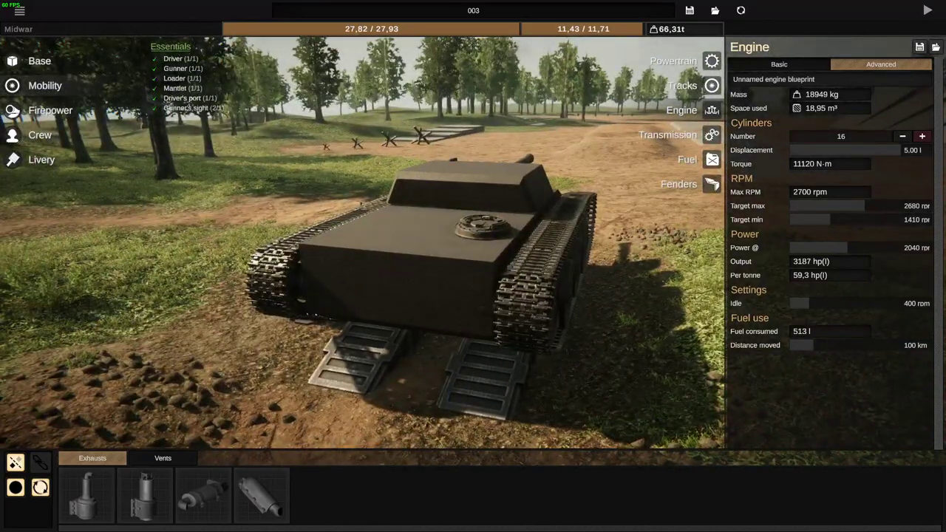
Switch to Notepad++ and select the ElevationTorque value in the gun mount data of 003.blueprint.
key("alt+Tab")
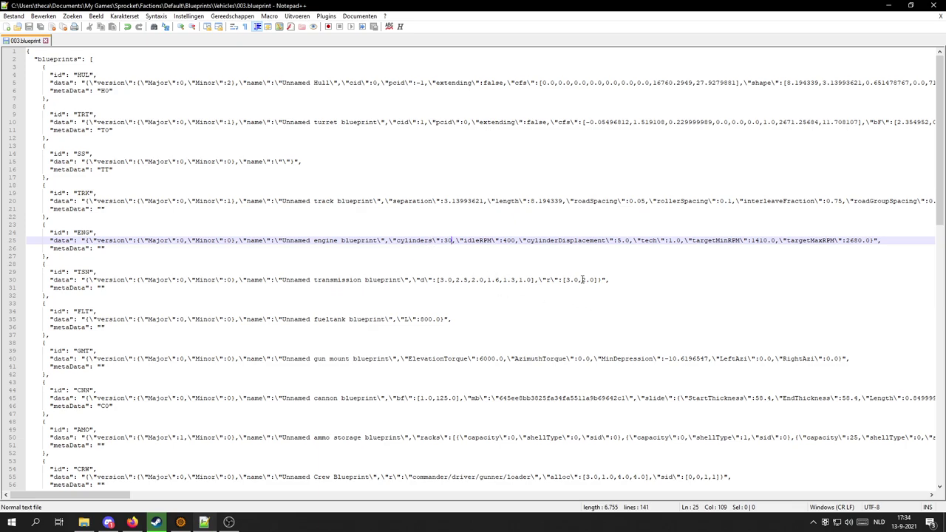
scroll(469, 269, "down", 2)
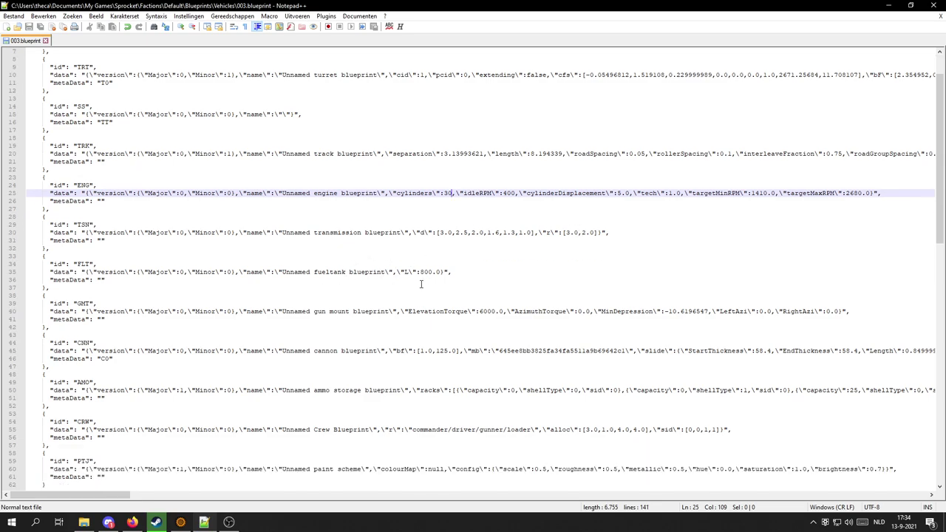
scroll(421, 285, "down", 1)
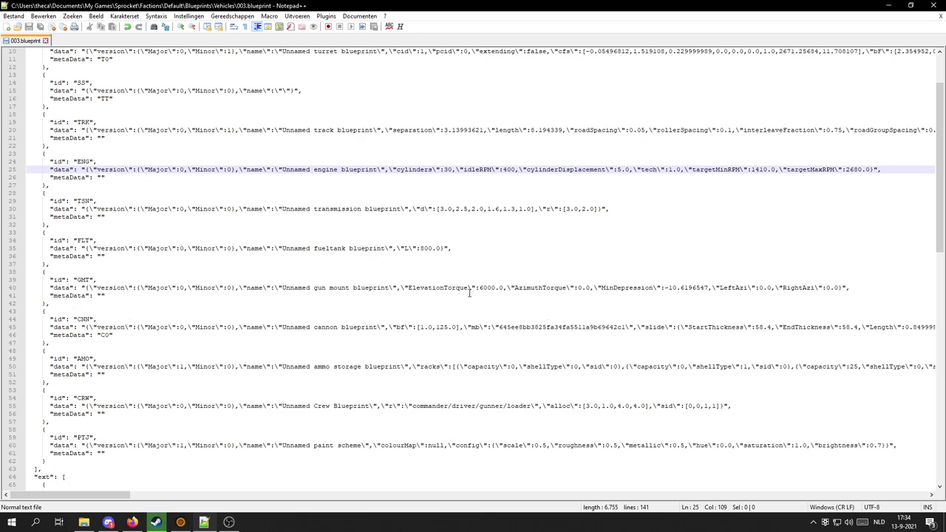
left_click_drag(479, 288, 495, 288)
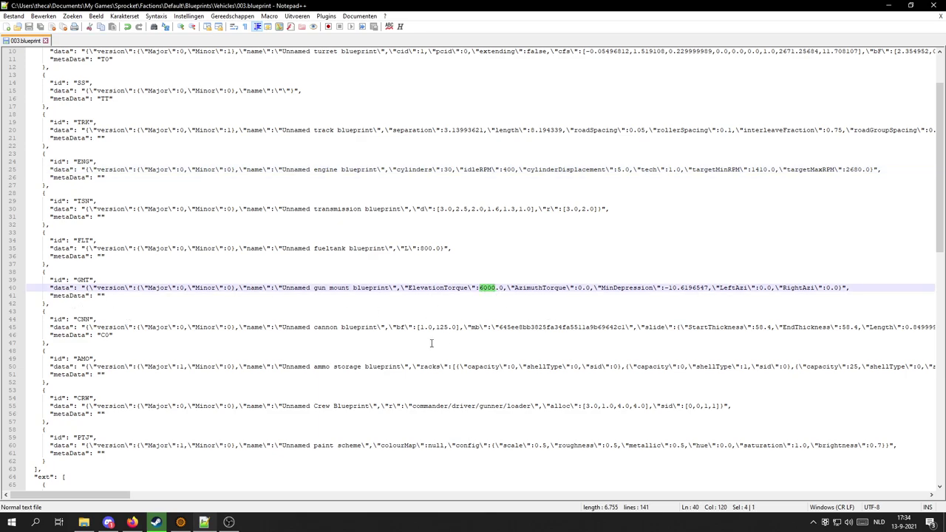
Switch to Sprocket and inspect the gun mount's elevation settings and the tank from several sides.
left_click(181, 522)
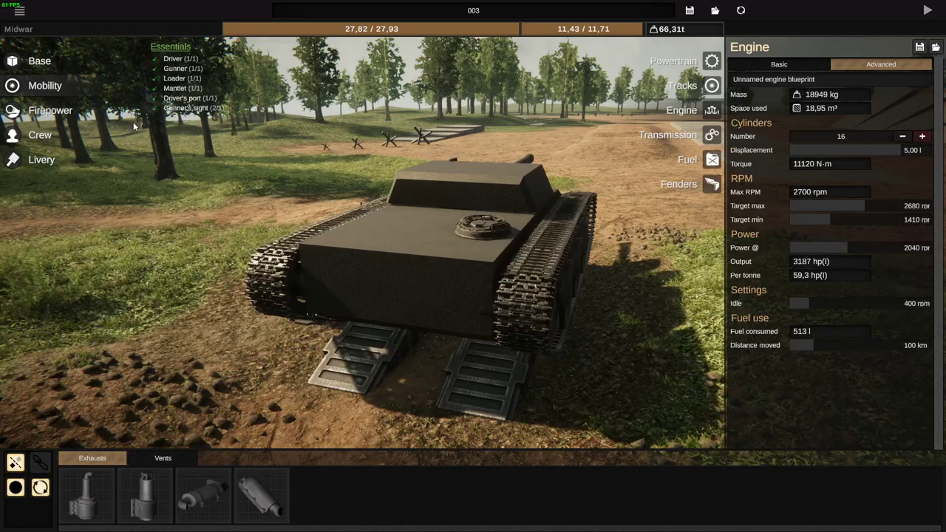
left_click(50, 111)
left_click(694, 64)
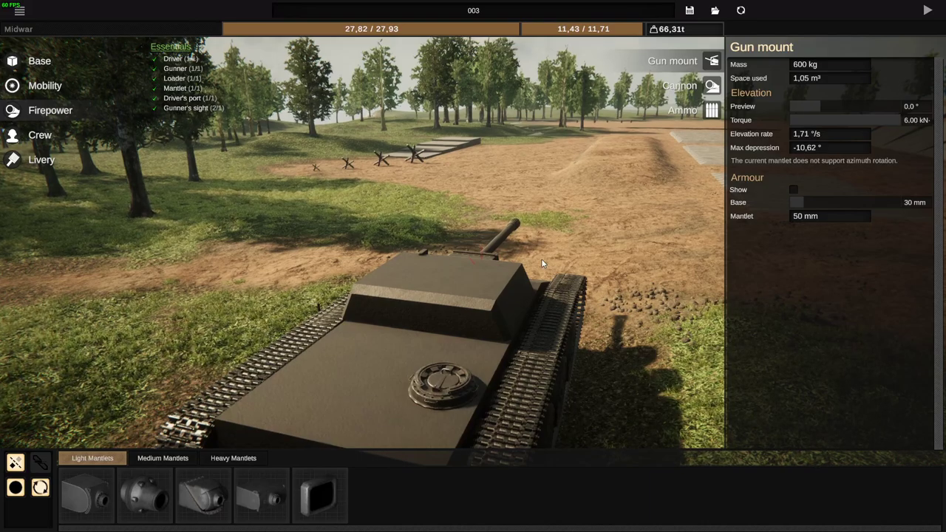
left_click_drag(545, 261, 436, 226)
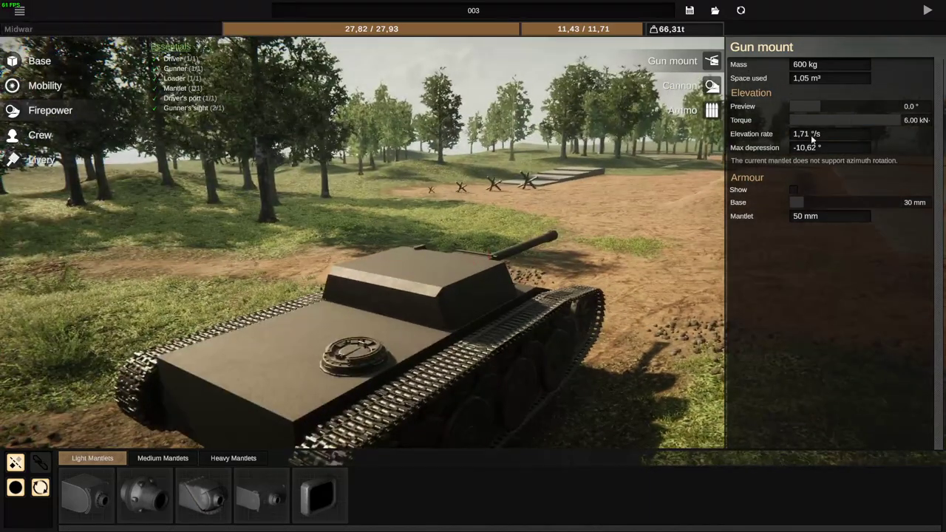
left_click_drag(503, 226, 359, 222)
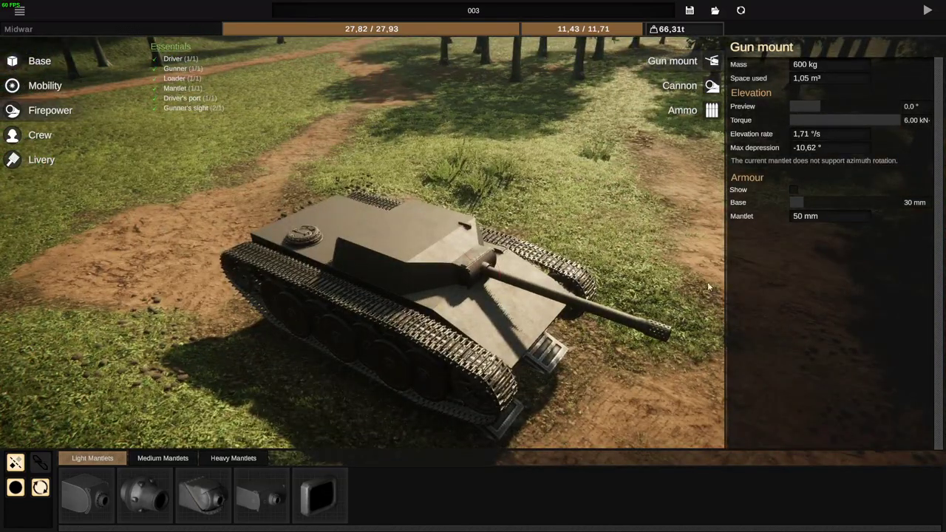
Switch to Notepad++, set the gun mount's ElevationTorque to 25000.0, save 003.blueprint and minimize the editor.
key("alt+Tab")
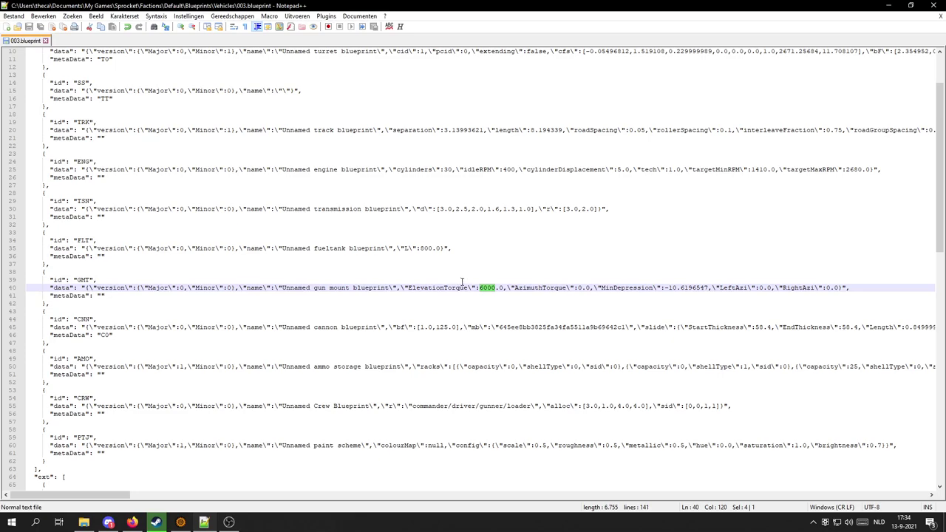
key("BackSpace")
type("25")
left_click(888, 5)
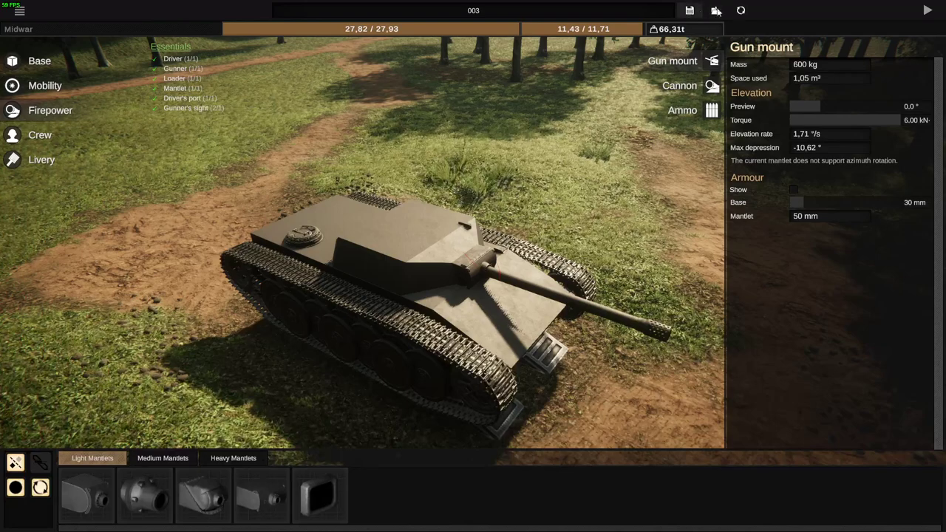
Reload vehicle blueprint 003 in Sprocket with the edited gun mount torque.
left_click(714, 10)
left_click(451, 162)
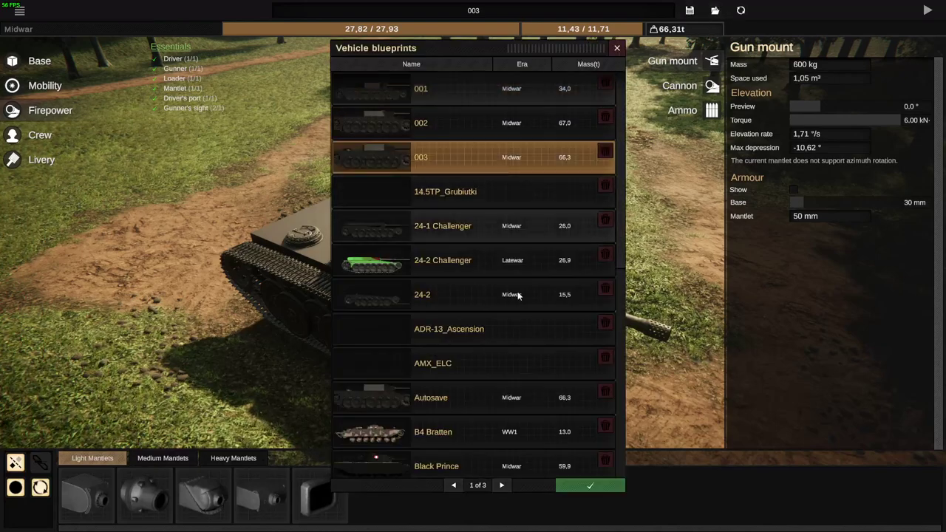
left_click(590, 486)
Save the vehicle over the existing blueprint 003, then switch to Notepad++ and reload the changed file.
left_click(690, 10)
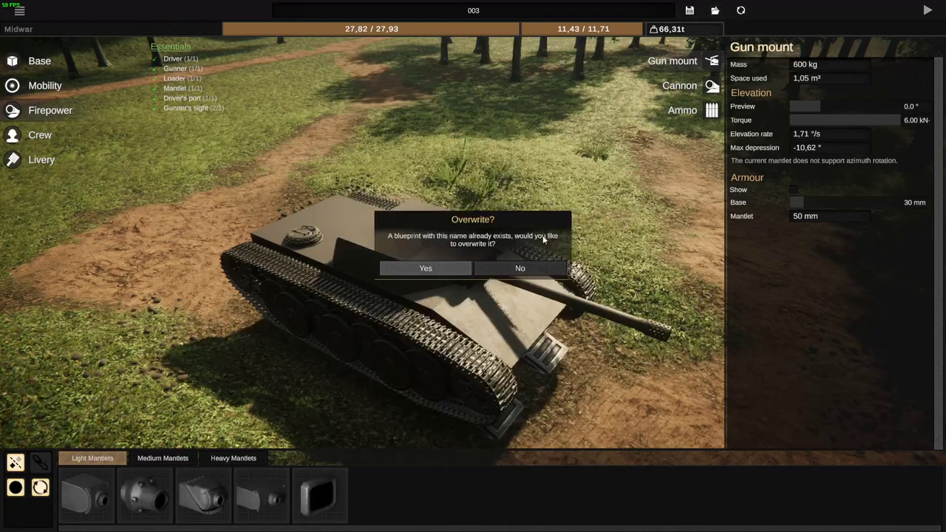
left_click(425, 268)
key("alt+Tab")
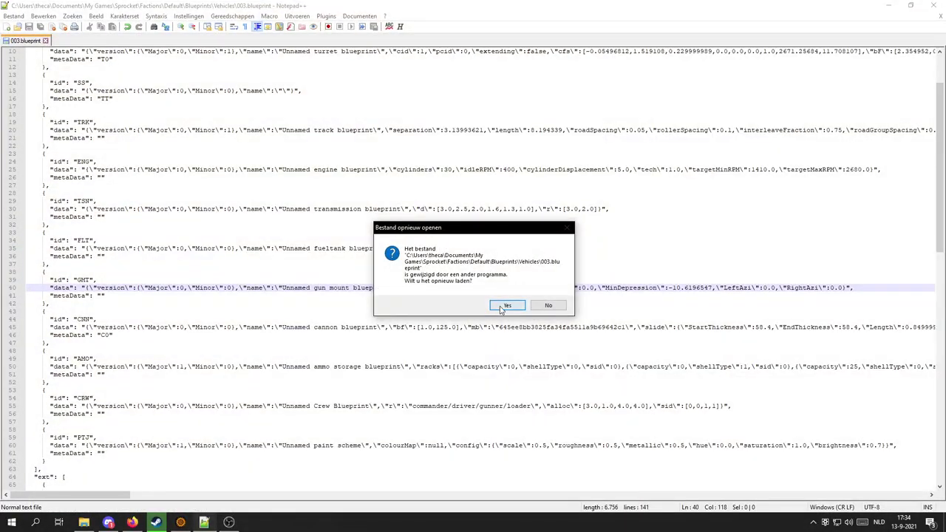
left_click(505, 306)
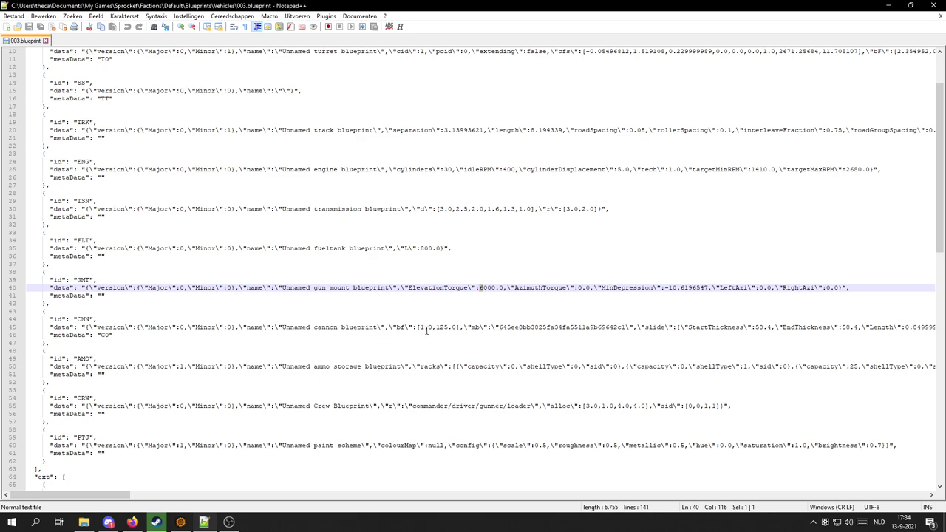
Set the second bf value of the cannon, its caliber, to 1250.0 in 003.blueprint and save the file.
double_click(421, 326)
left_click(441, 327)
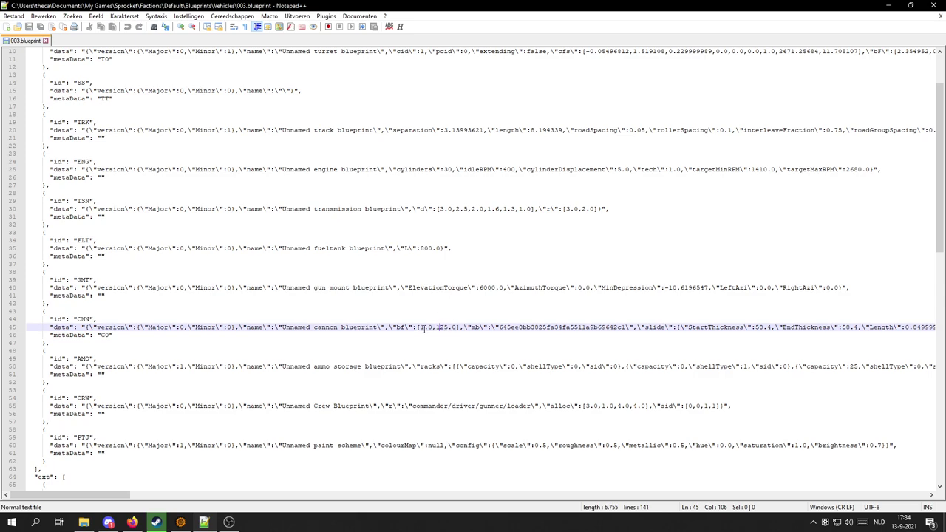
mouse_move(205, 523)
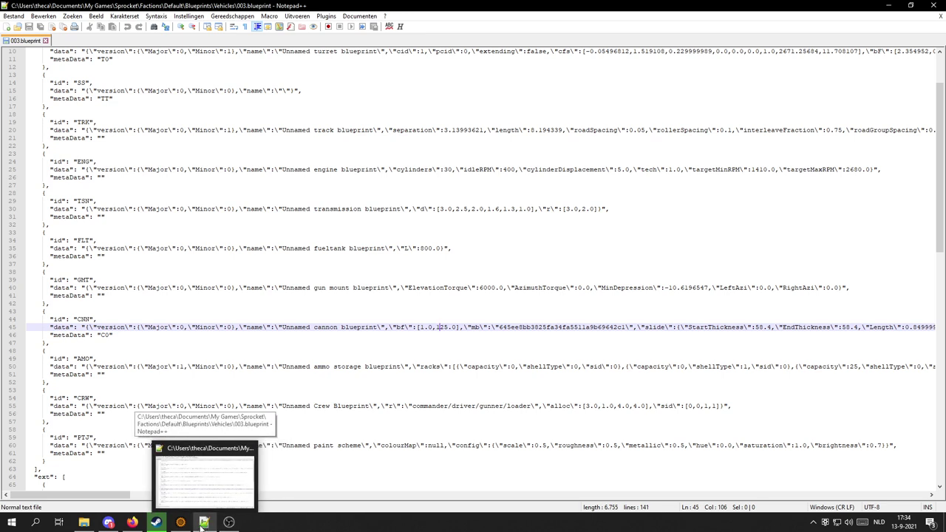
left_click(205, 523)
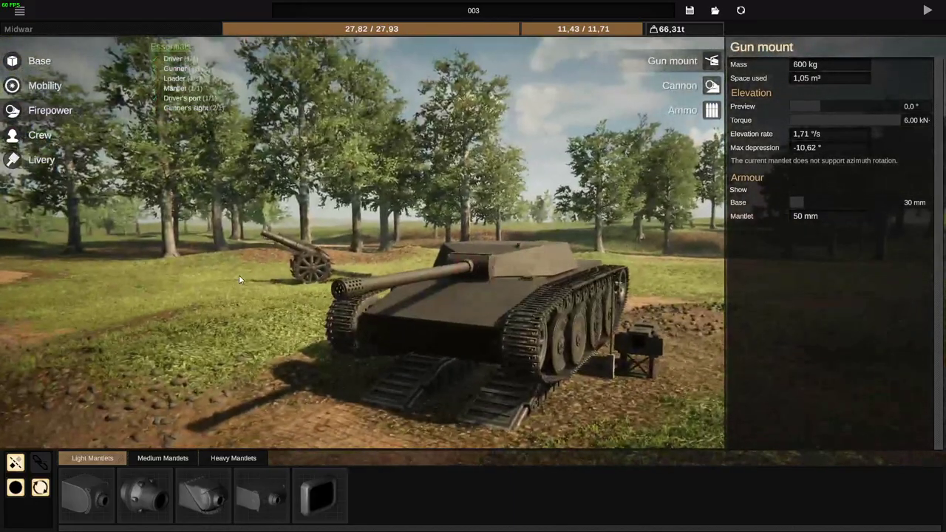
key("alt+Tab")
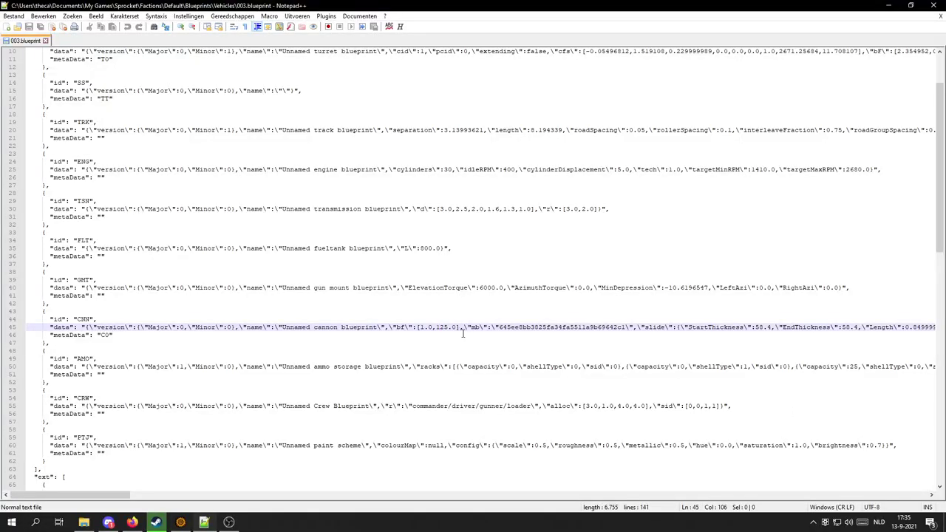
type("0")
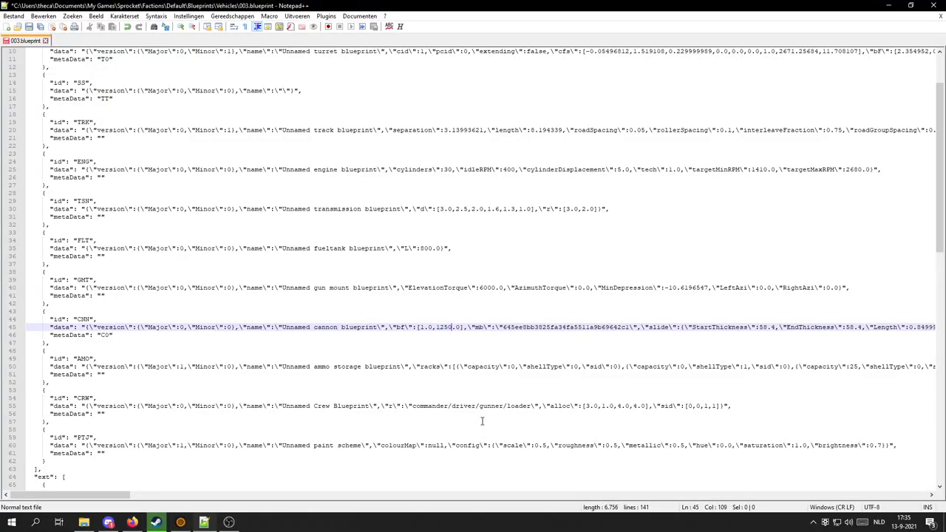
Switch to Sprocket, reload vehicle blueprint 003 with the 1250 mm cannon and inspect the barrel up close.
left_click(180, 523)
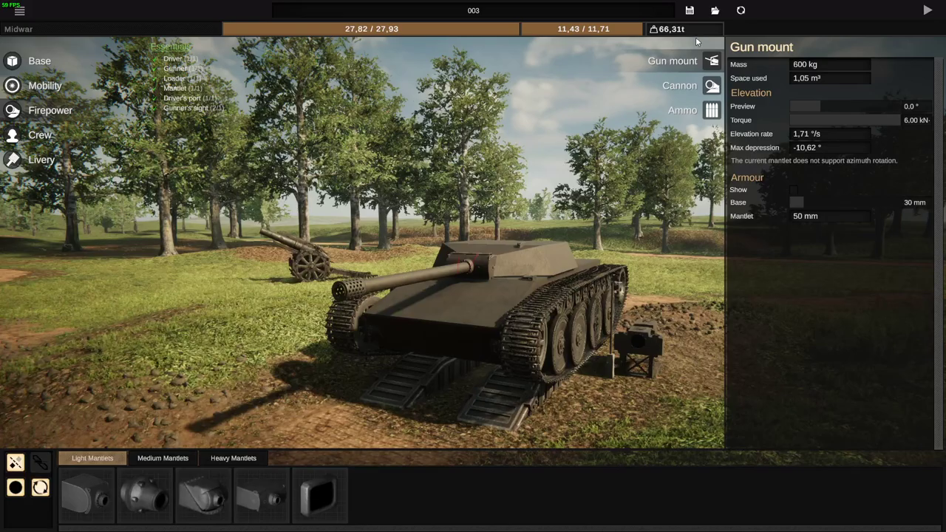
left_click(714, 11)
left_click(416, 156)
left_click(595, 484)
left_click_drag(499, 375, 447, 133)
left_click_drag(447, 196, 330, 327)
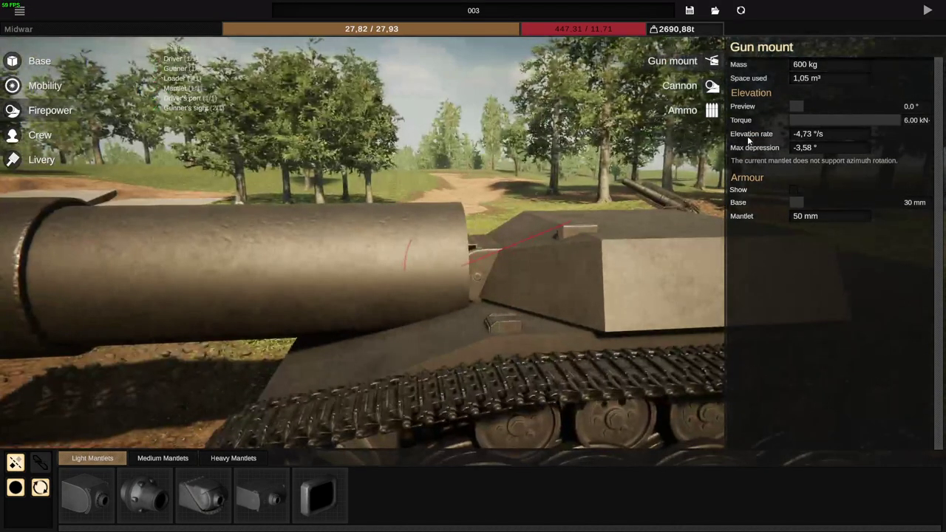
Set the cannon's caliber to 125 mm in its performance settings and view the tank from the front.
left_click(679, 85)
left_click(914, 252)
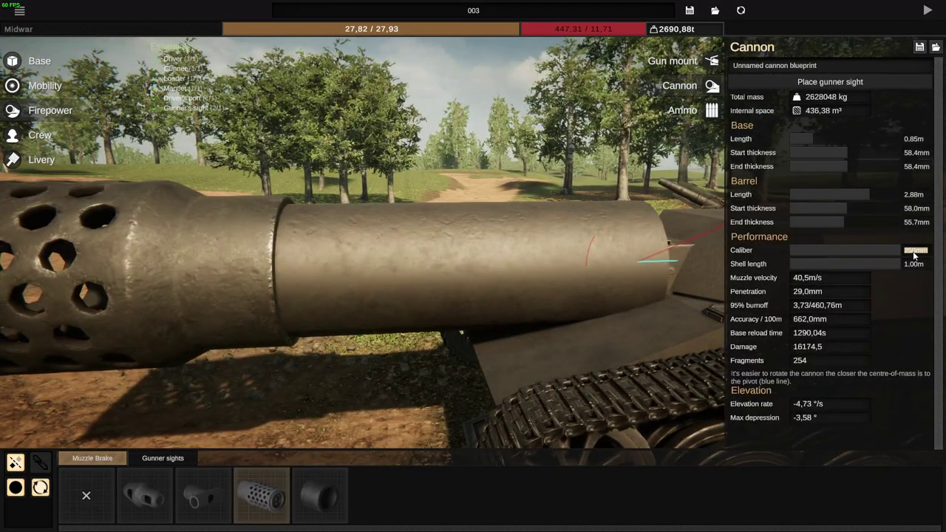
type("125")
key("Return")
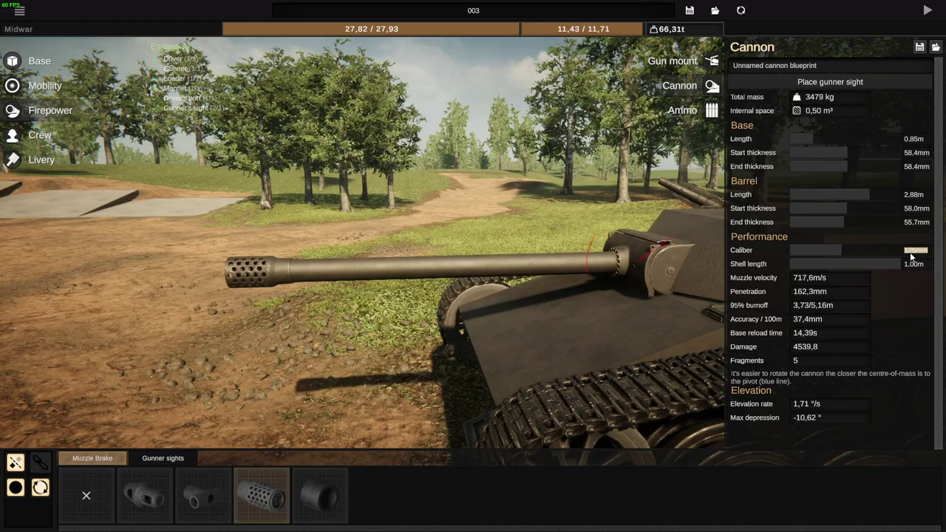
left_click_drag(471, 242, 645, 274)
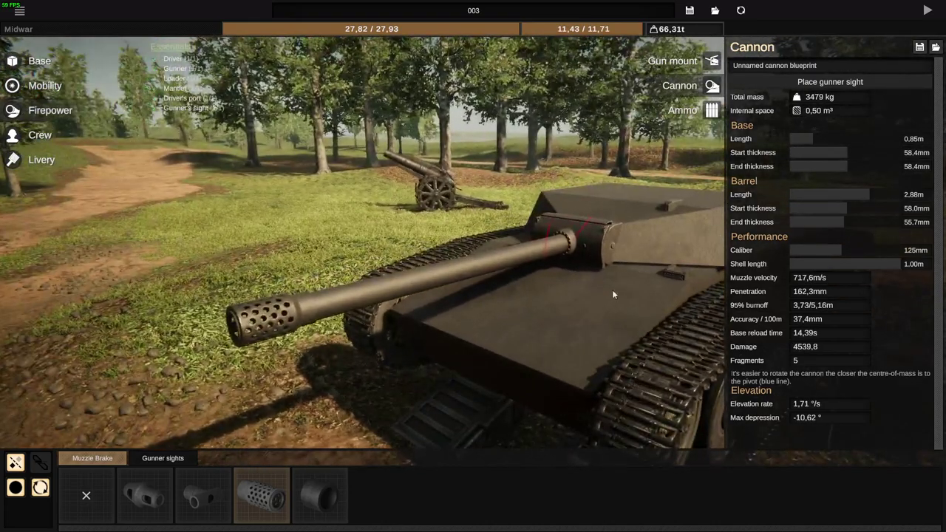
Switch to Notepad++ and restore the cannon's caliber value in bf to 125.0.
key("alt+Tab")
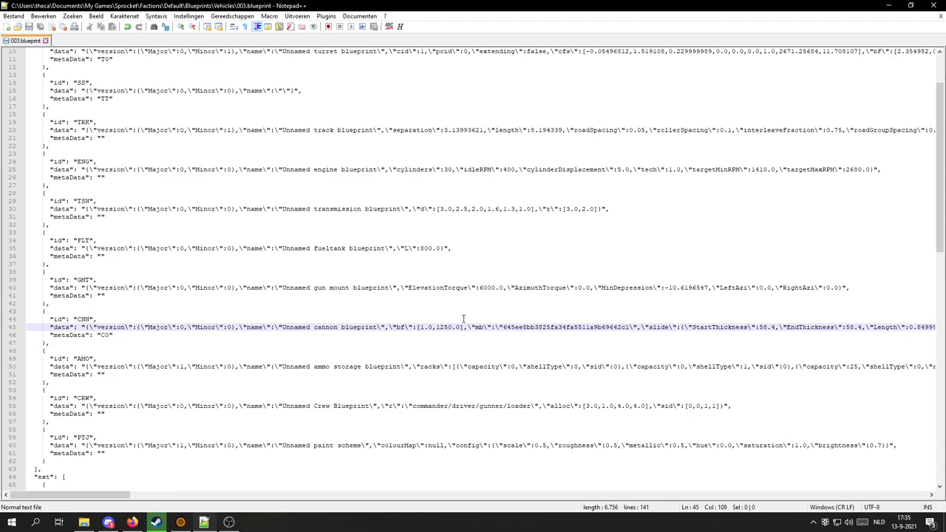
key("BackSpace")
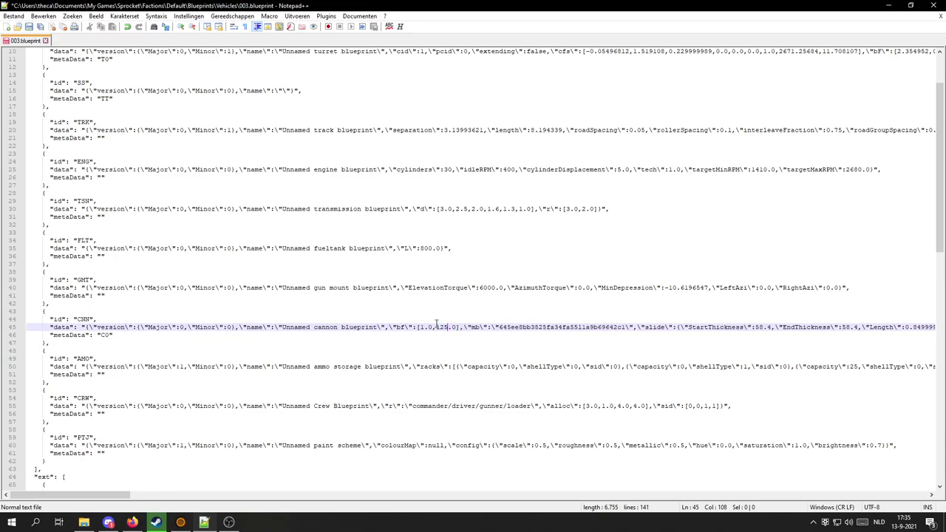
left_click(461, 261)
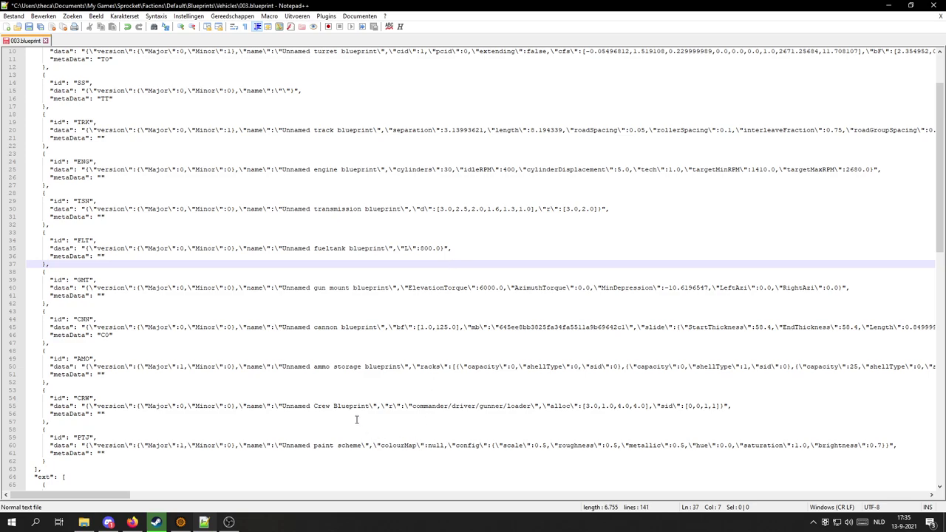
Set all four alloc values of the crew blueprint (commander/driver/gunner/loader) to 1.0 and save 003.blueprint.
left_click(337, 401)
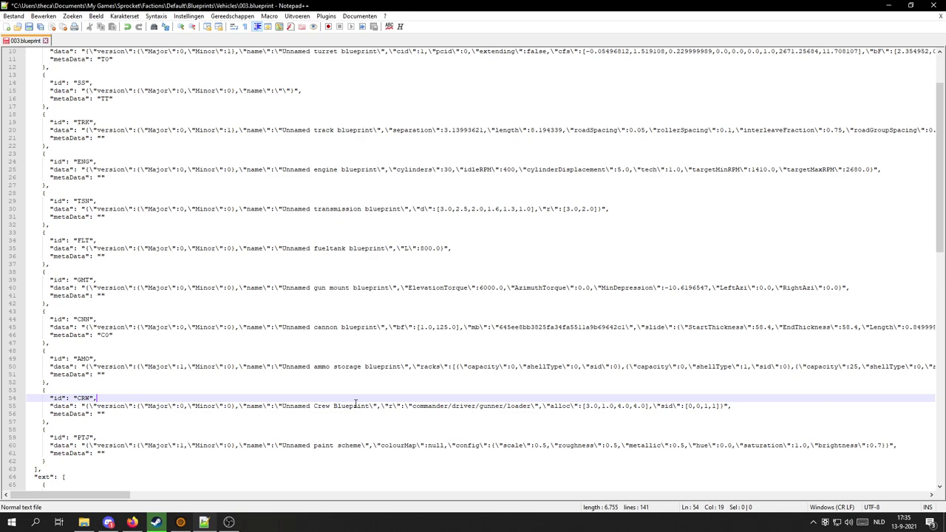
left_click_drag(413, 407, 462, 409)
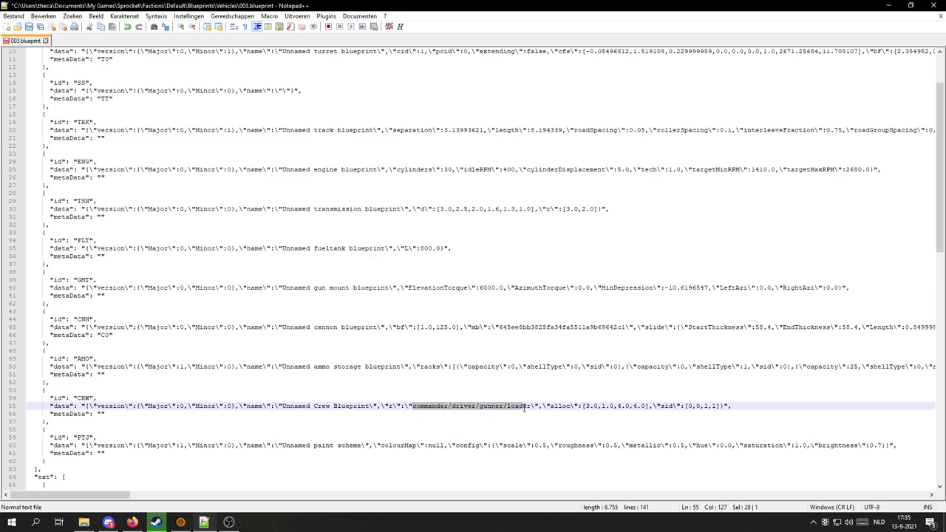
left_click(436, 408)
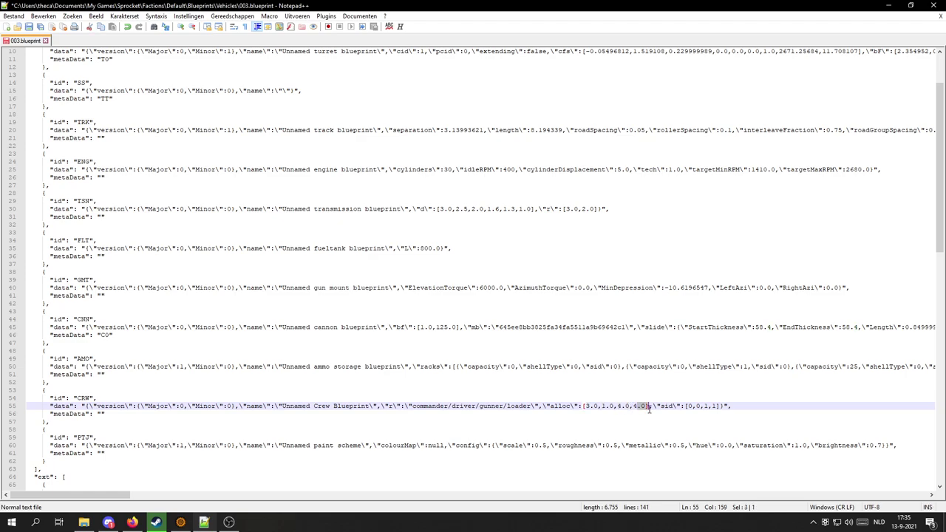
left_click(639, 384)
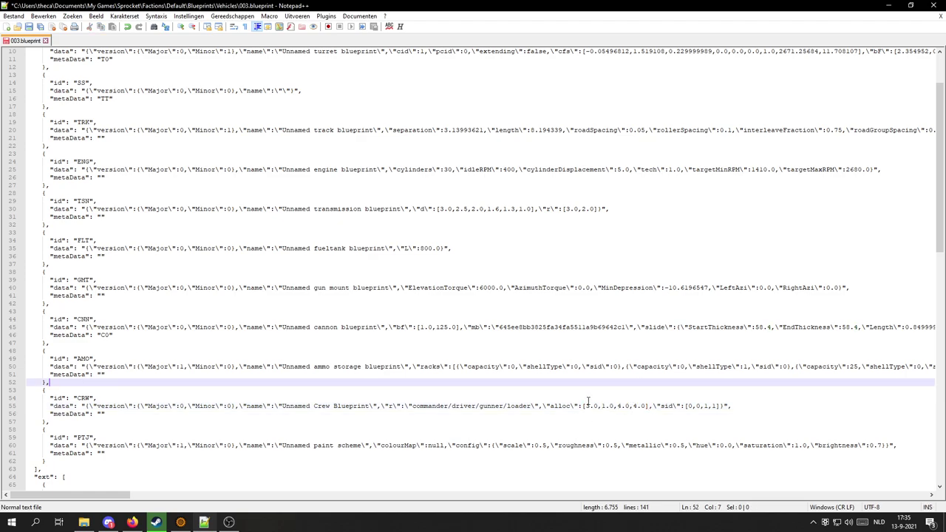
double_click(589, 406)
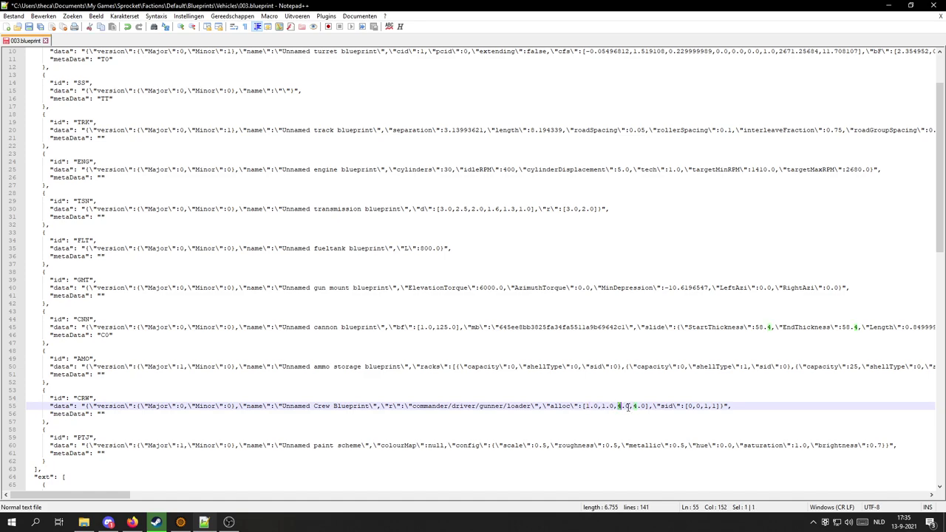
key("ctrl+s")
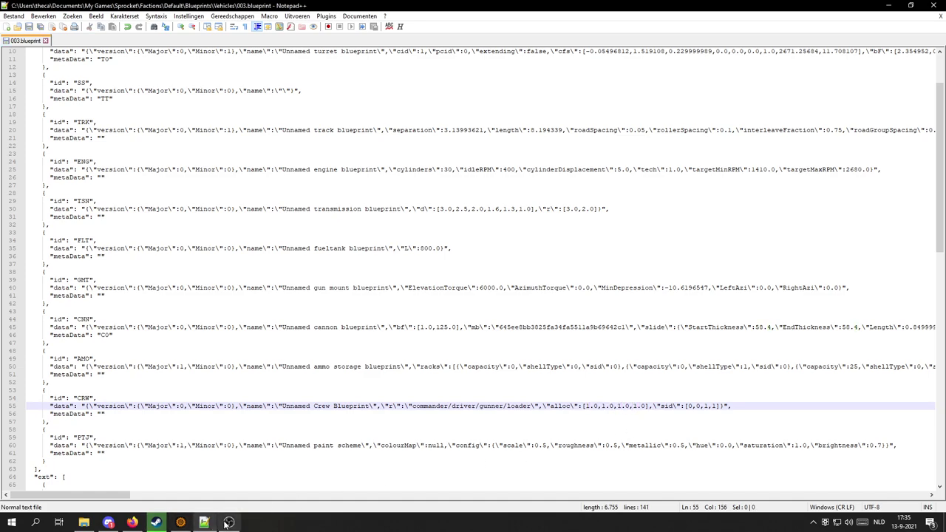
Switch to Sprocket and reload vehicle blueprint 003 with all four crew alloc values at 1.0.
left_click(180, 522)
left_click(714, 10)
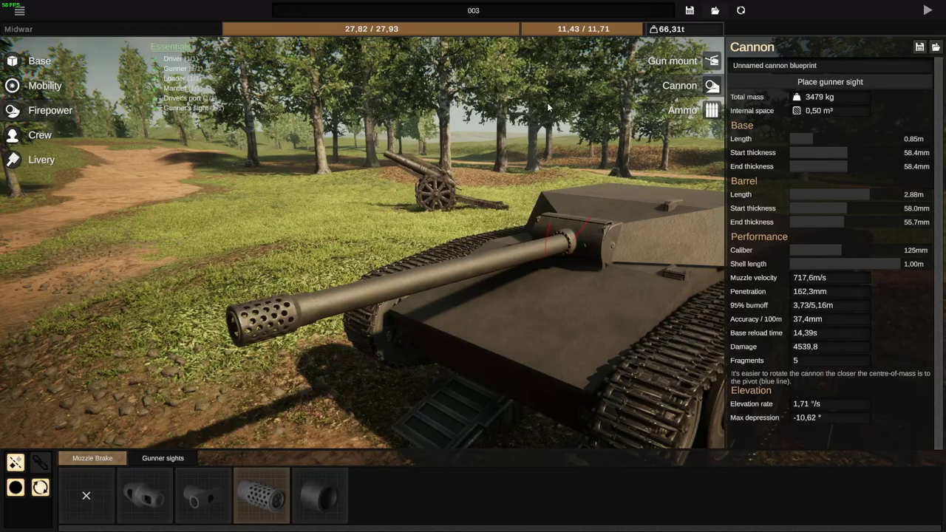
left_click(436, 154)
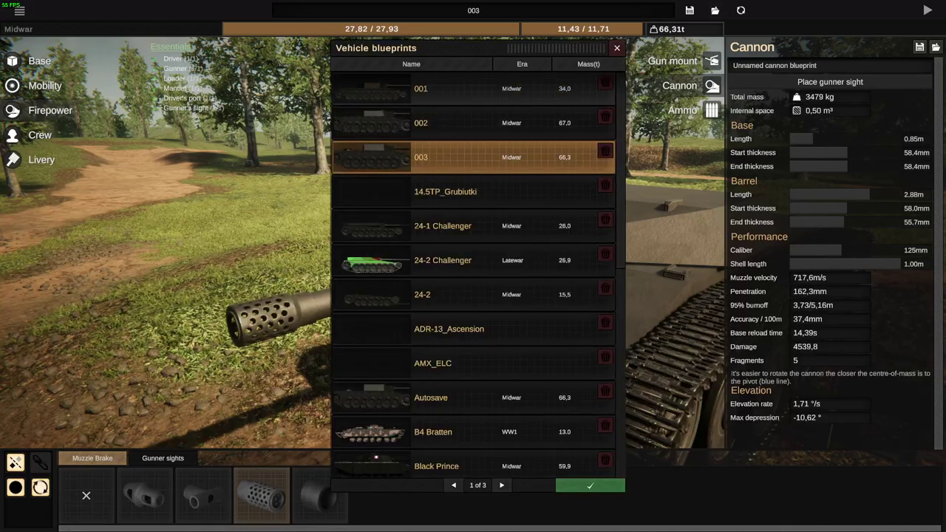
left_click(584, 487)
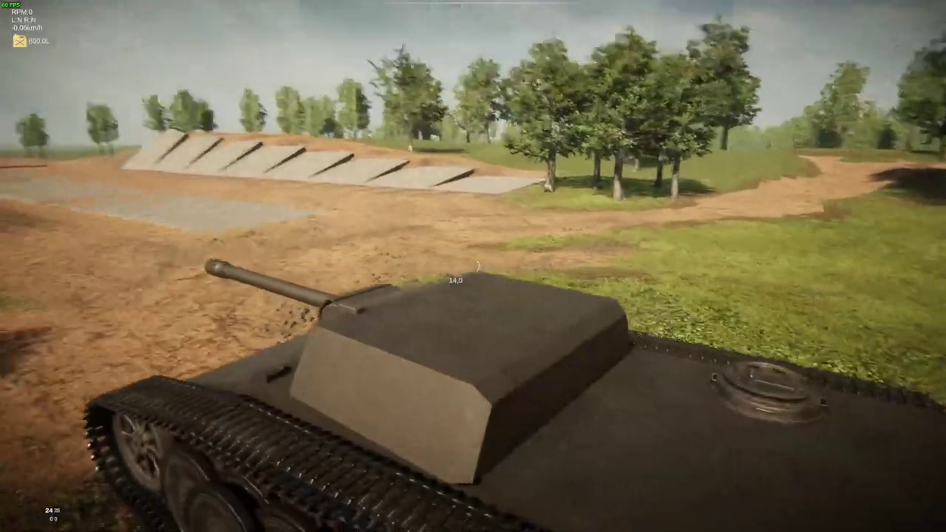
Test-drive the tank across the proving ground, check the gunner's sight, fire the cannon and return to the vehicle designer.
key("w")
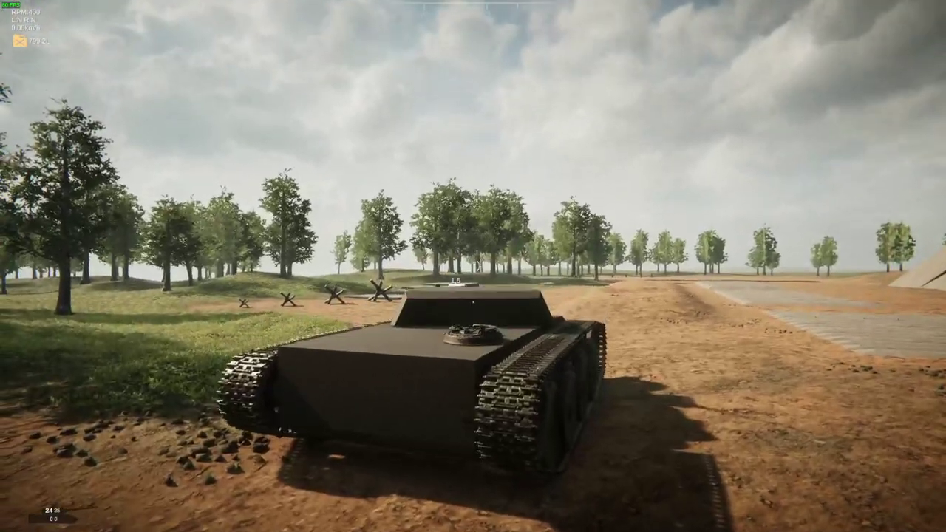
key("w")
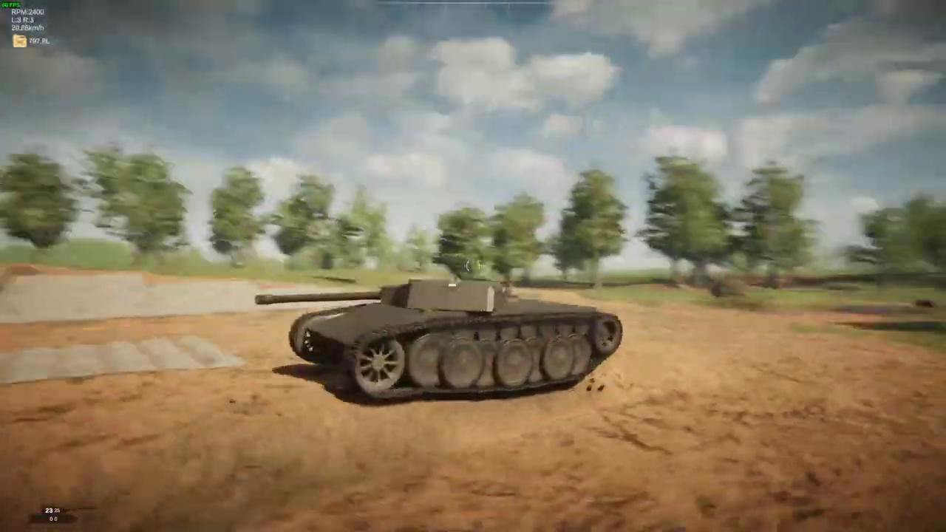
key("shift")
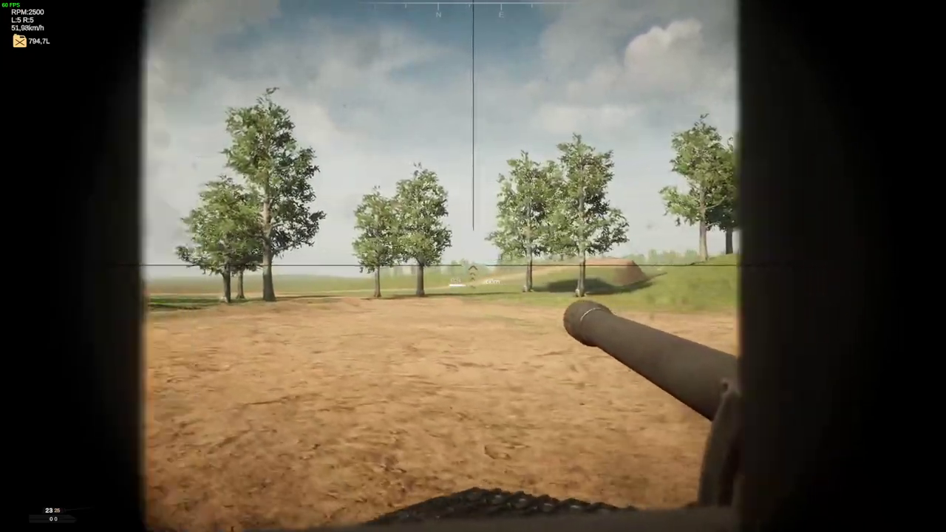
key("shift")
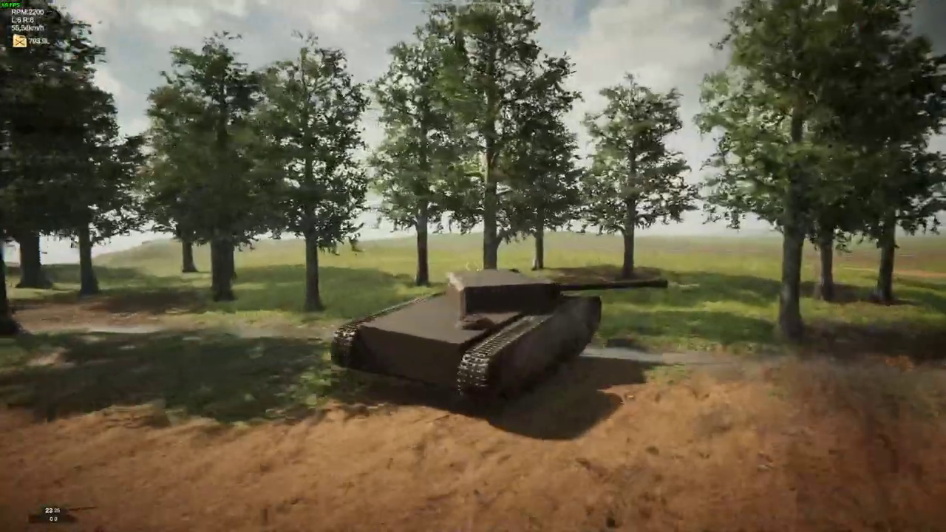
left_click(472, 266)
key("Escape")
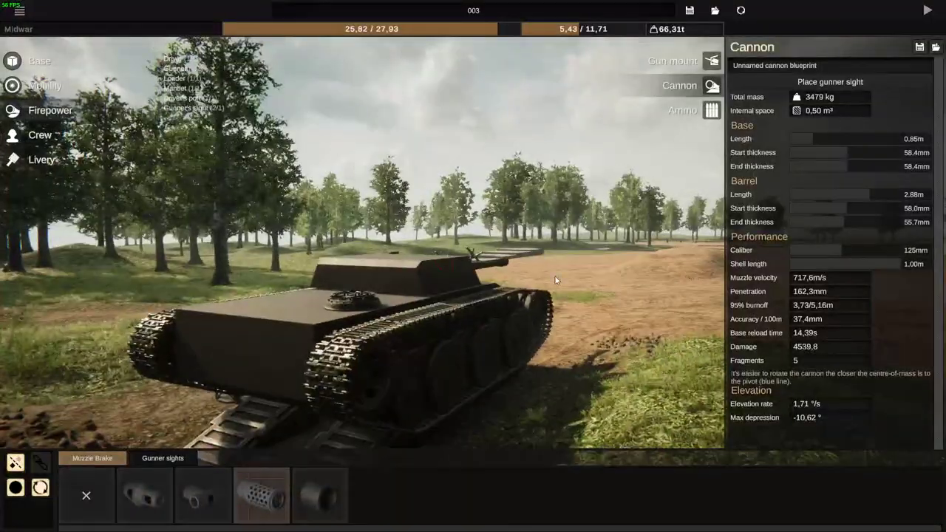
left_click_drag(555, 277, 669, 421)
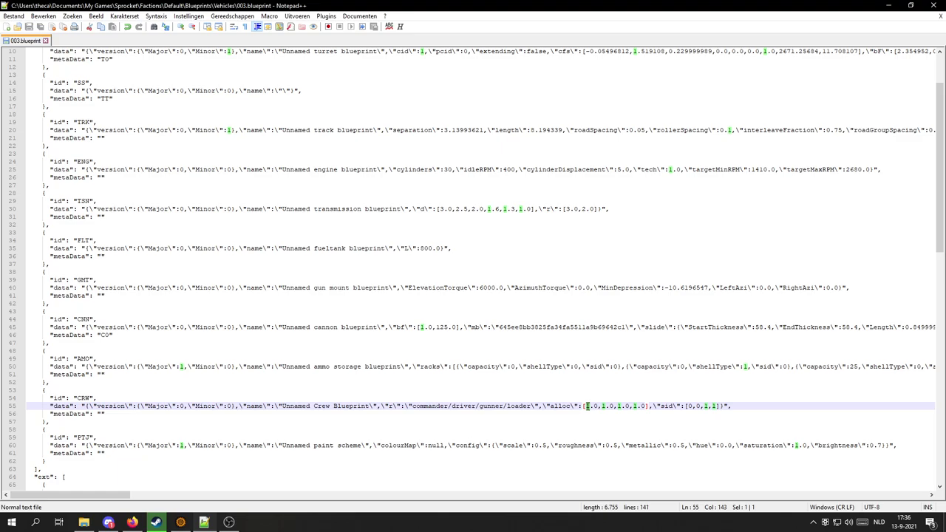
Switch to Sprocket and reload vehicle blueprint 003 with the first crew alloc value at 3.0.
left_click(164, 523)
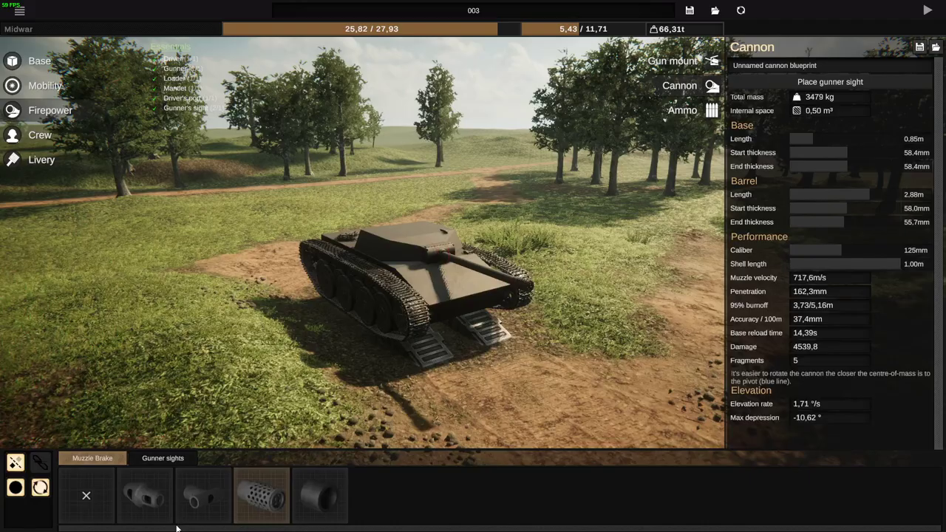
left_click(713, 12)
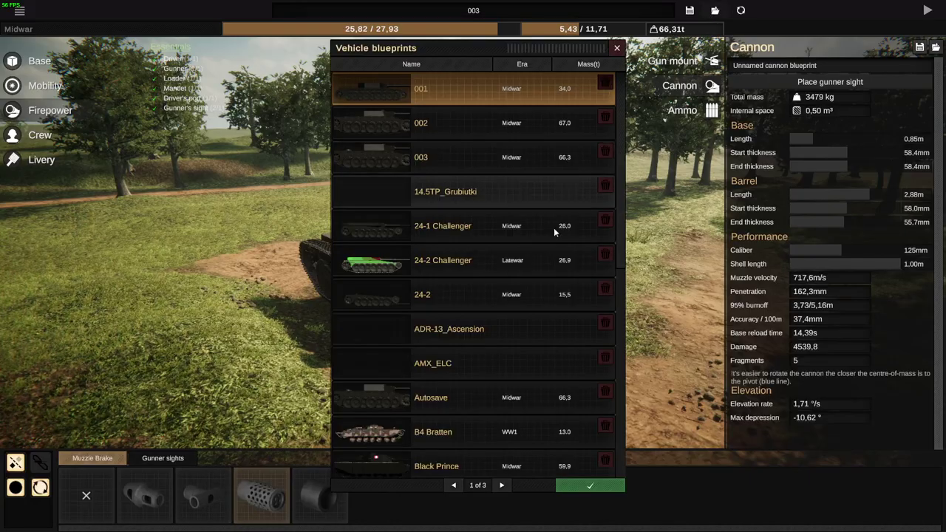
left_click(482, 144)
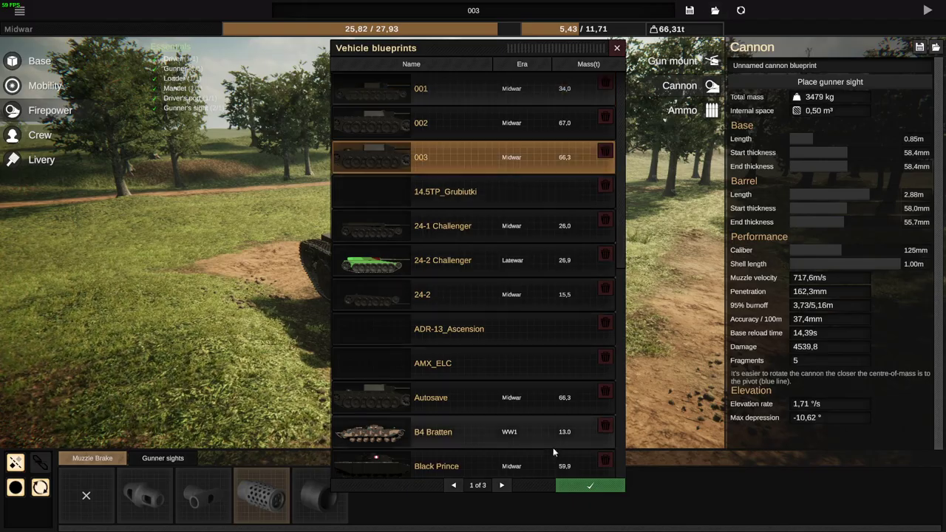
left_click(591, 485)
left_click_drag(517, 244, 463, 160)
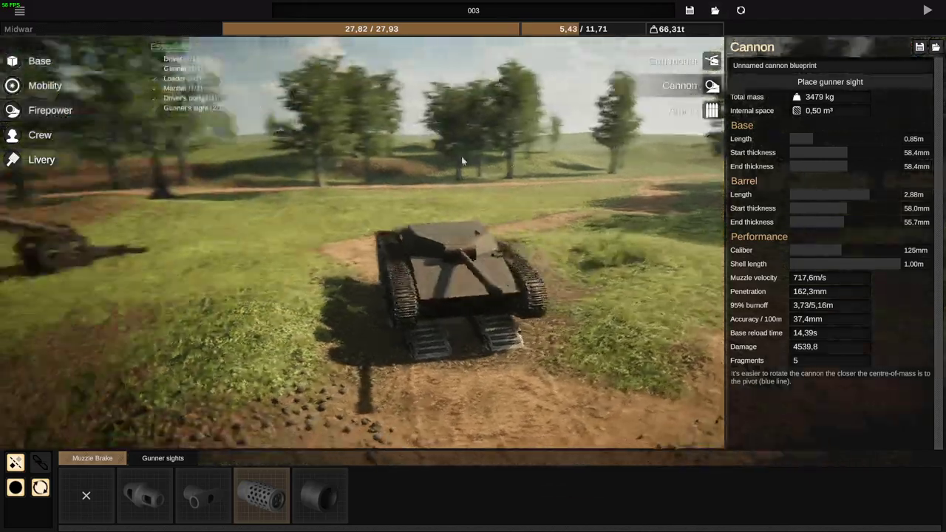
Test-drive the reloaded tank, fire the cannon several times to check the loader's speed and return to the vehicle designer.
left_click(927, 10)
key("w")
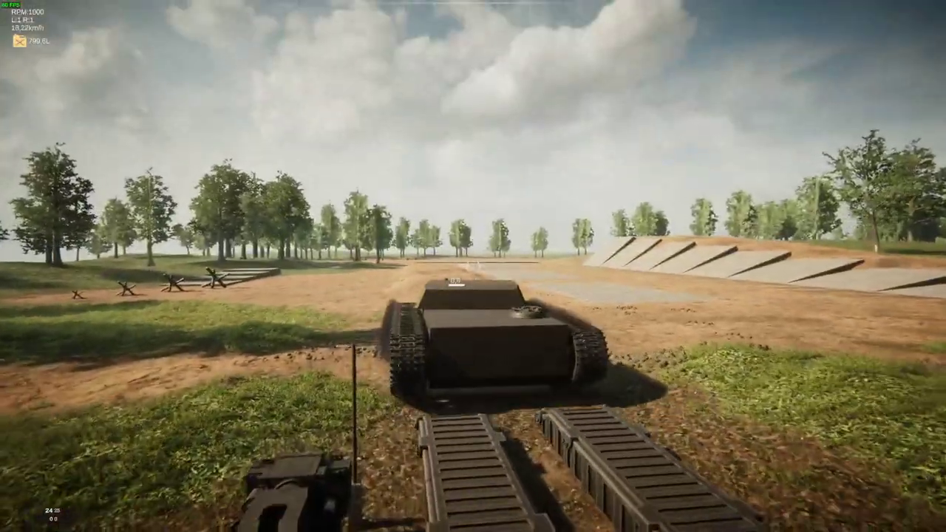
left_click(473, 266)
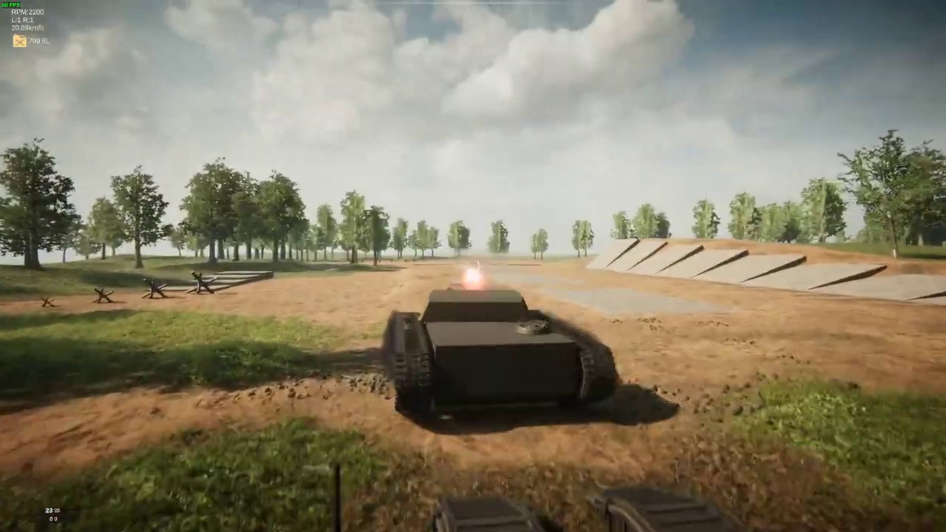
key("w")
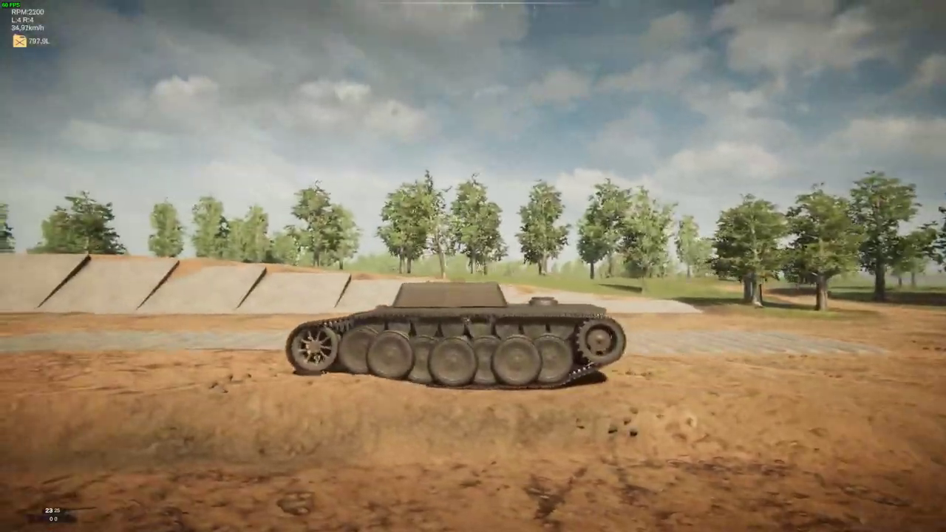
left_click(473, 266)
key("shift")
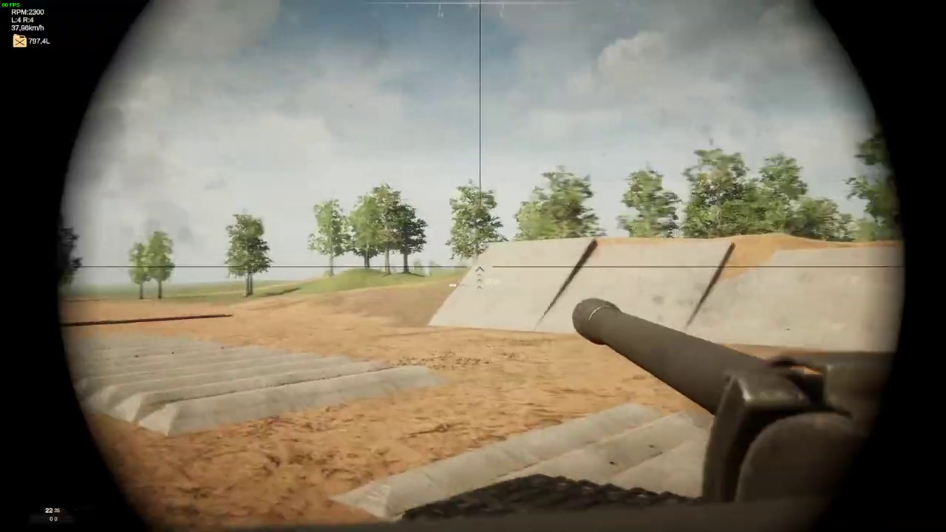
key("shift")
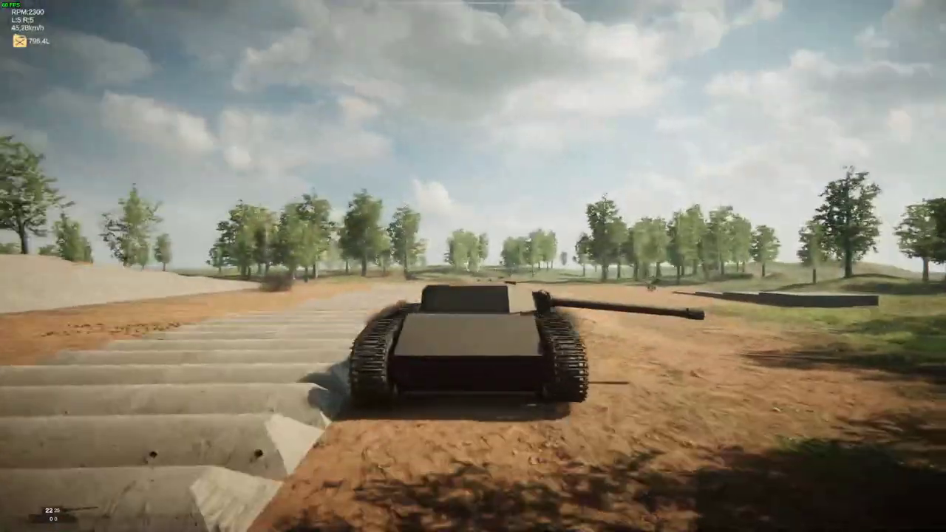
left_click(472, 266)
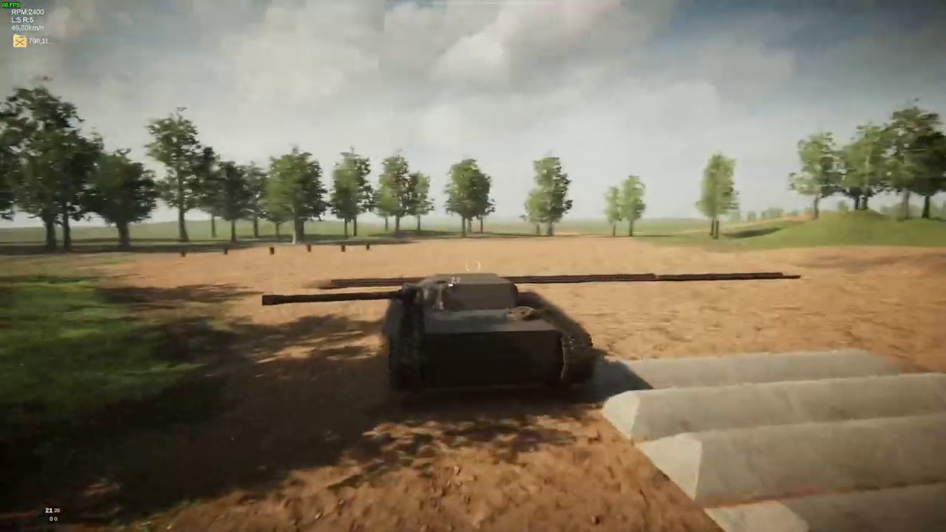
key("w")
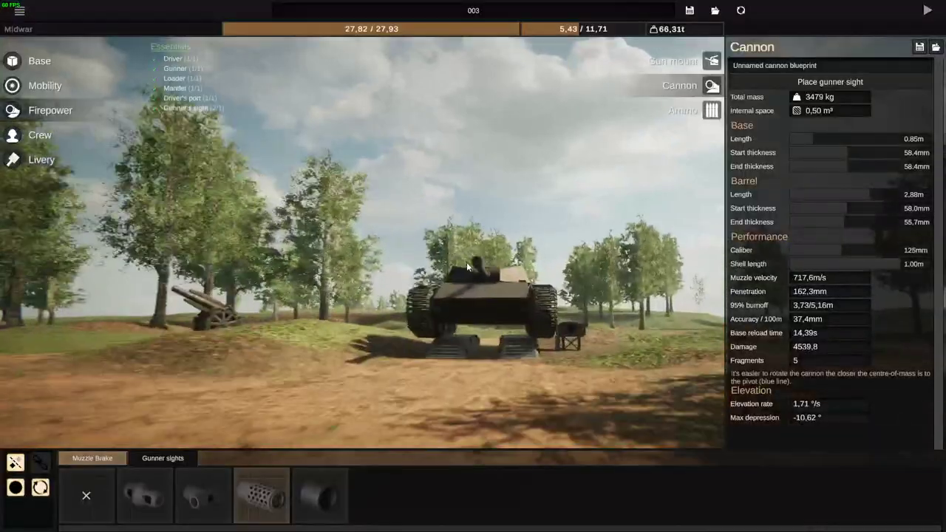
left_click_drag(466, 266, 90, 270)
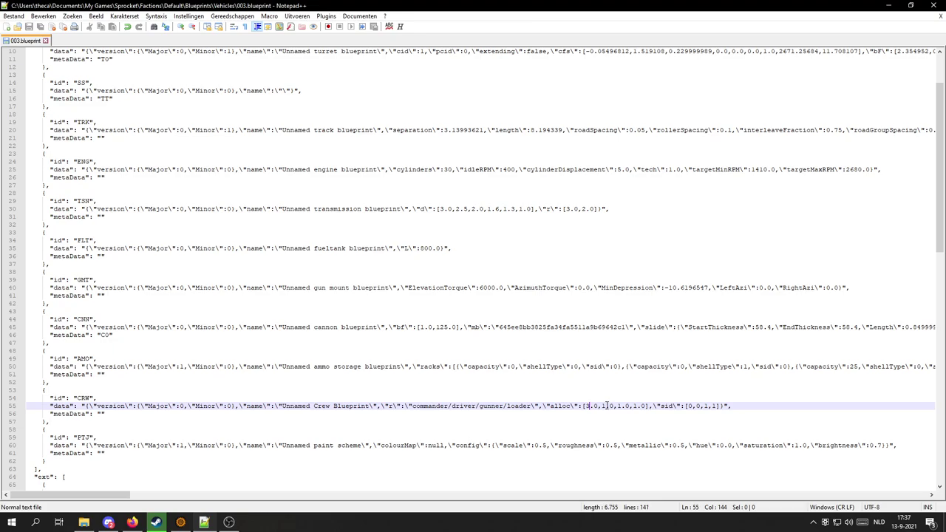
Raise the crew blueprint's alloc values to 4.0 in Notepad++ and reload vehicle blueprint 003 in Sprocket.
type("4.0,4")
left_click(182, 525)
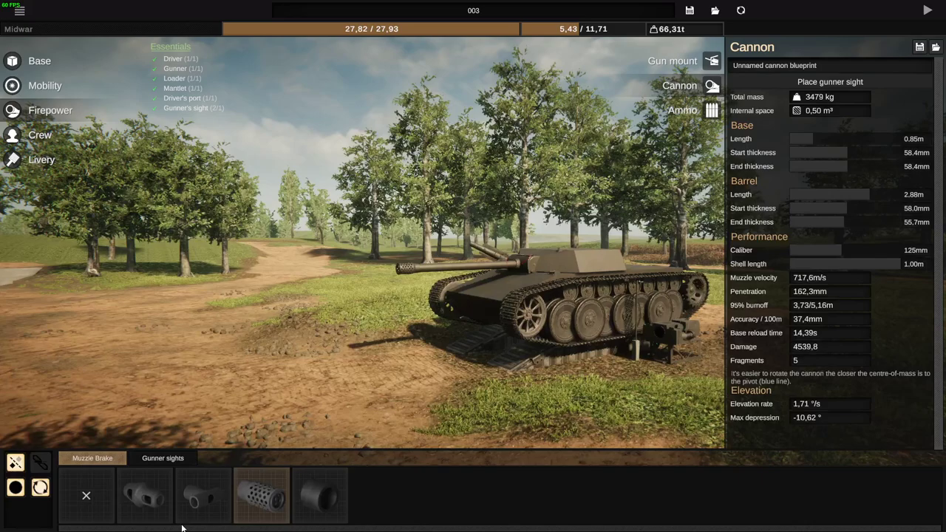
left_click(714, 10)
left_click(493, 163)
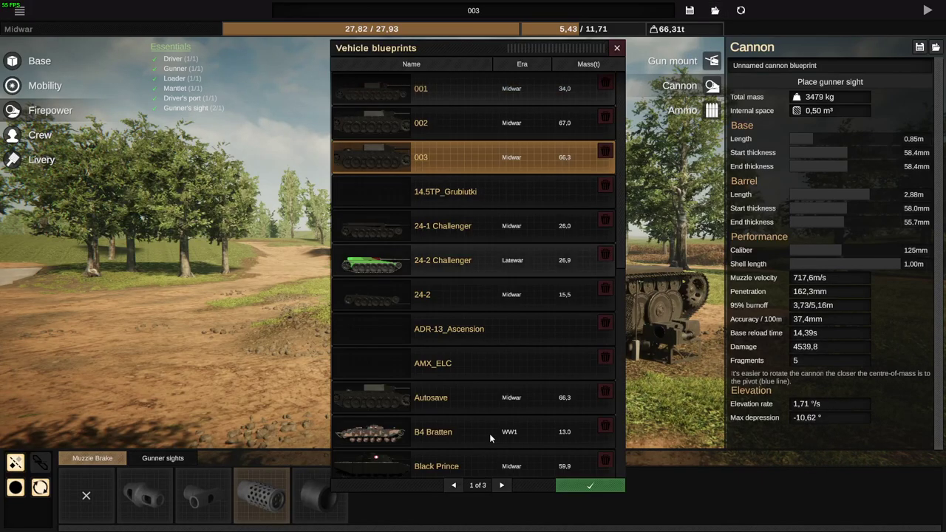
left_click(590, 486)
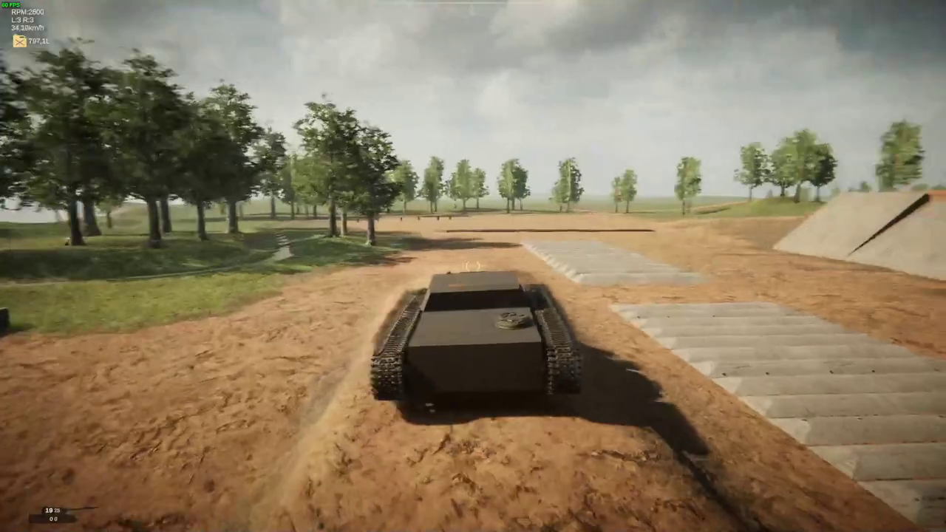
Fire the cannon in rapid succession through the gunner's sight while driving to test the reload time.
key("shift")
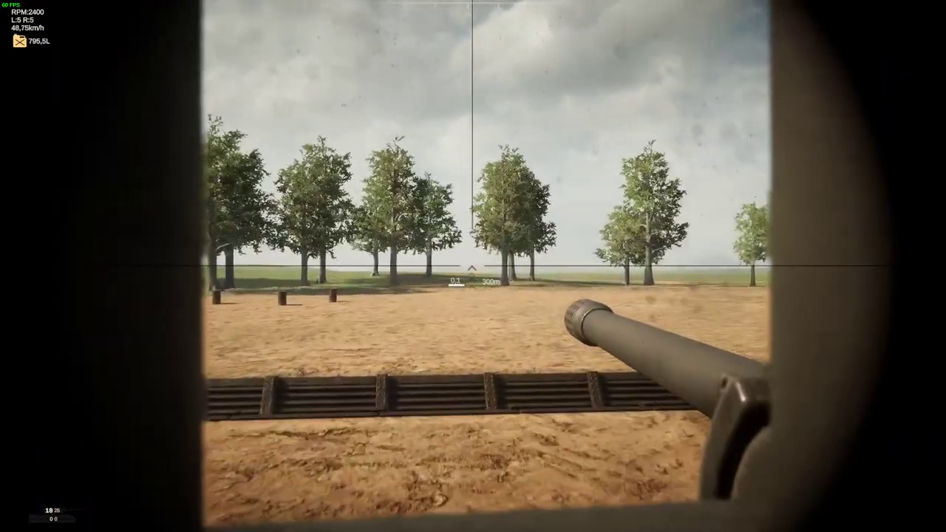
left_click(473, 266)
left_click(473, 266)
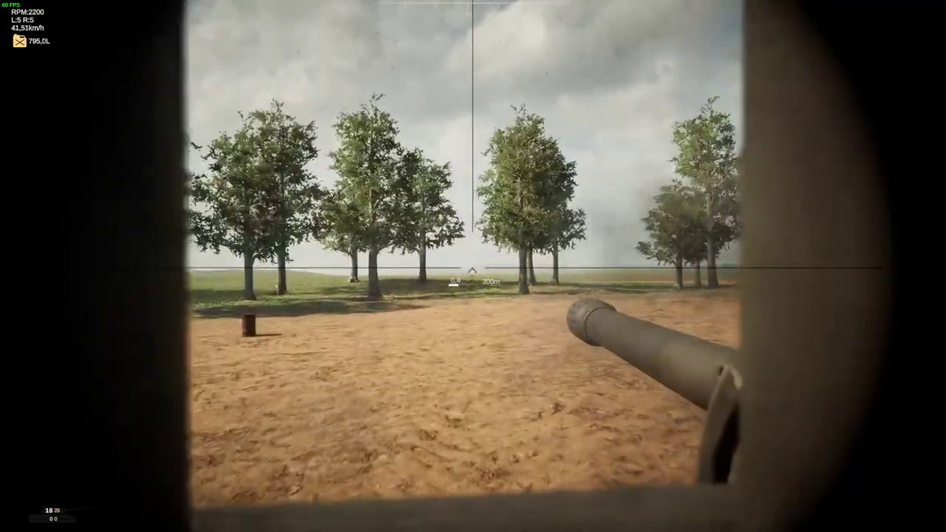
left_click(473, 266)
key("shift")
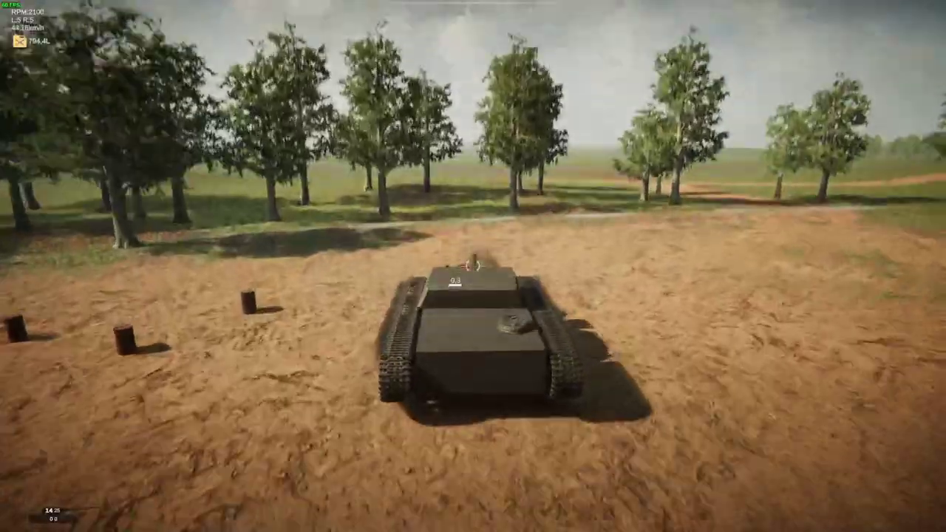
Drive the tank along the paved road and back over the grass, examining its speed from outside and through the gunner's sight.
key("d")
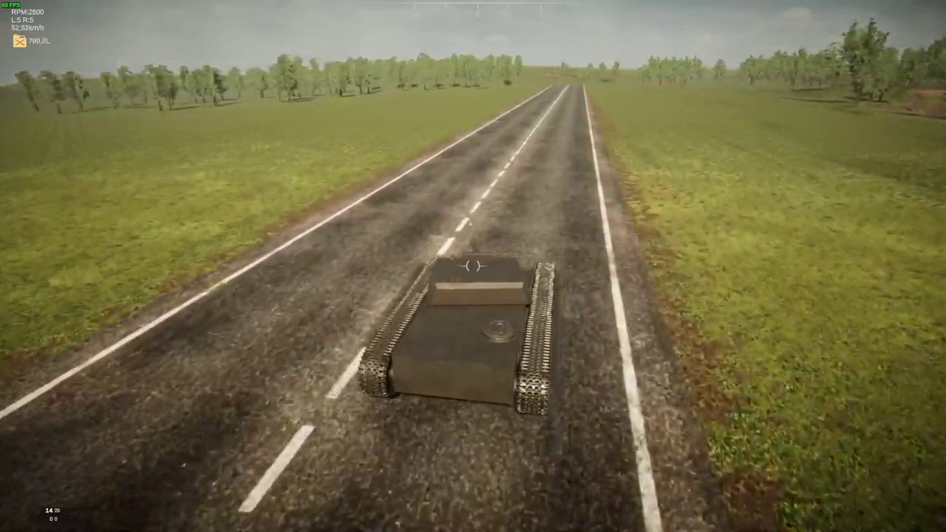
key("w")
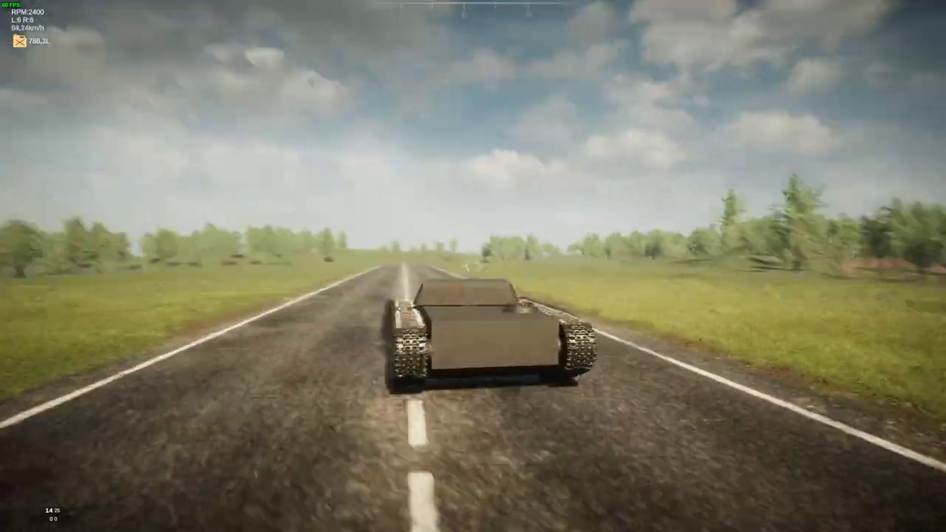
scroll(473, 266, "up", 3)
scroll(473, 266, "down", 3)
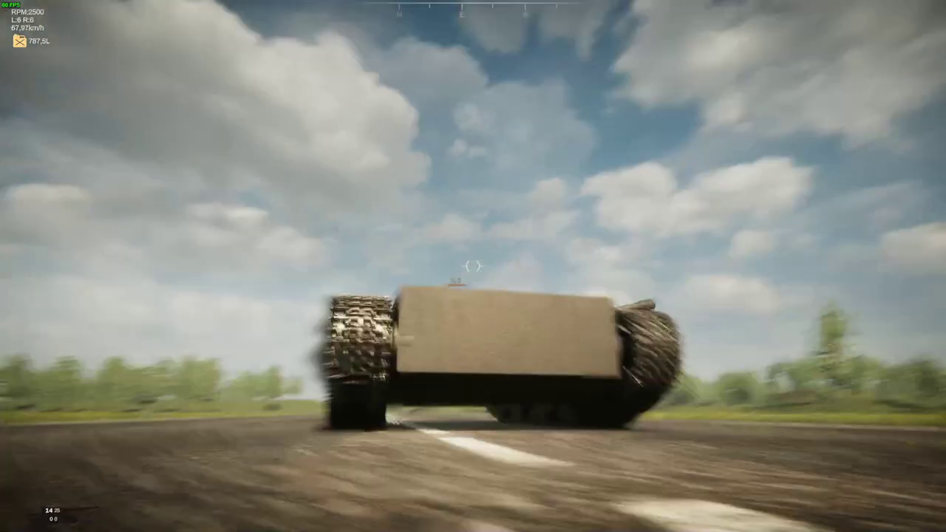
key("w")
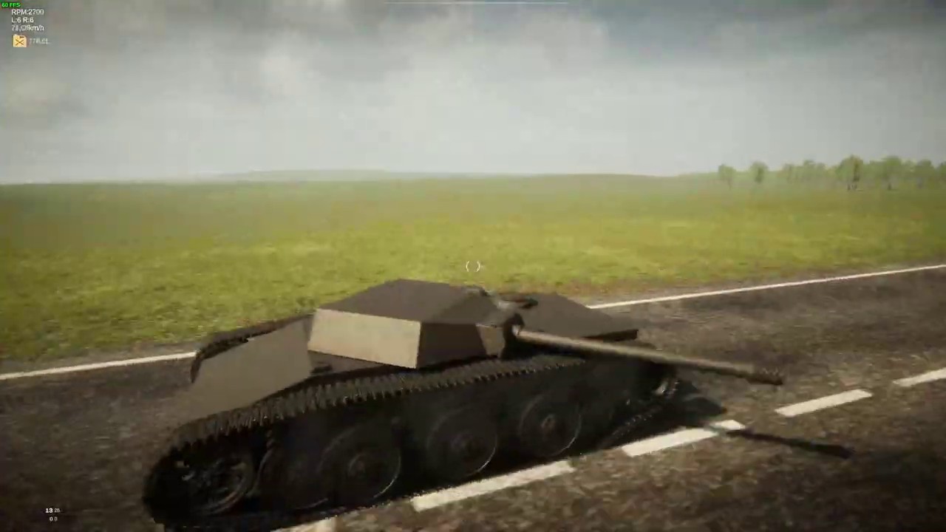
key("shift")
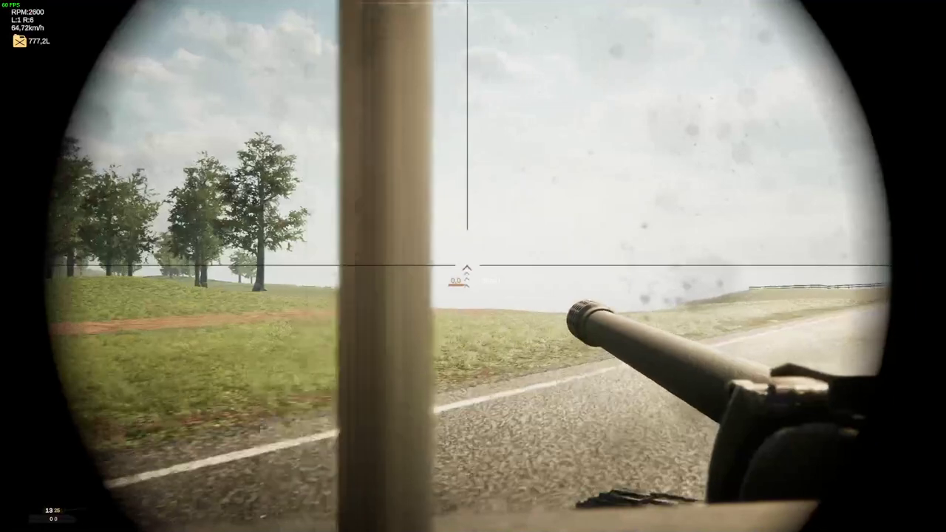
key("shift")
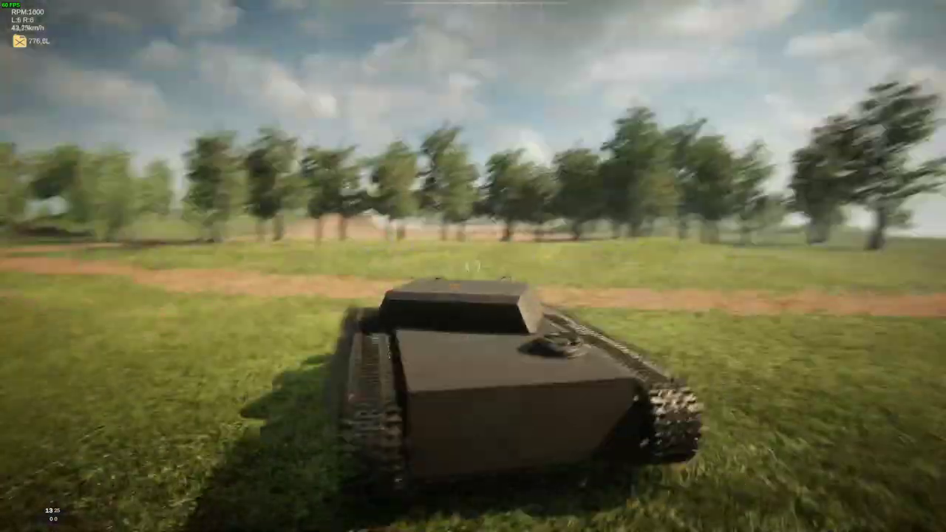
key("shift")
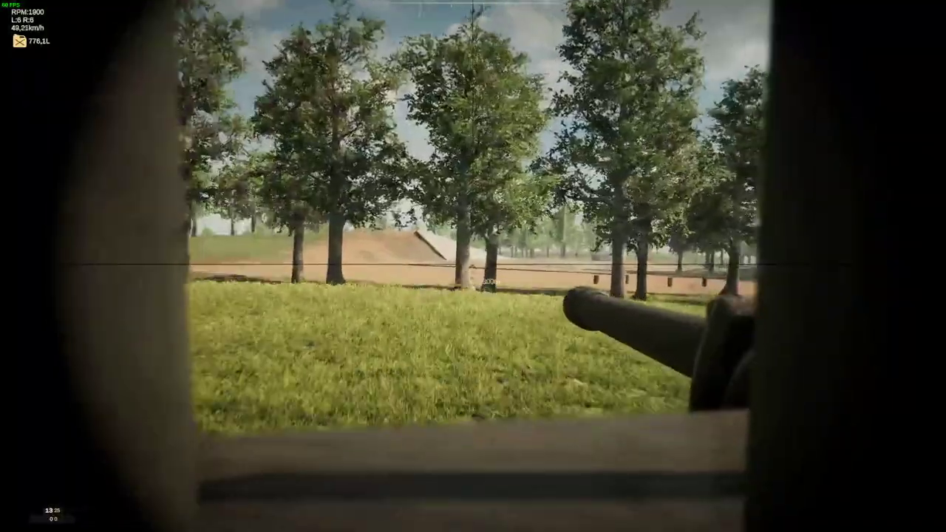
key("shift")
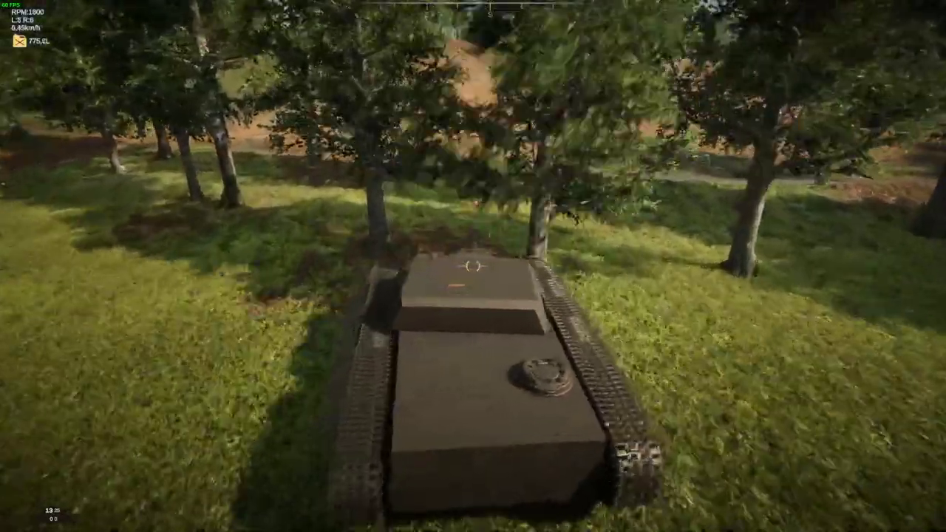
Drive the tank out of the trees and across the dirt field onto the concrete test strip.
key("w")
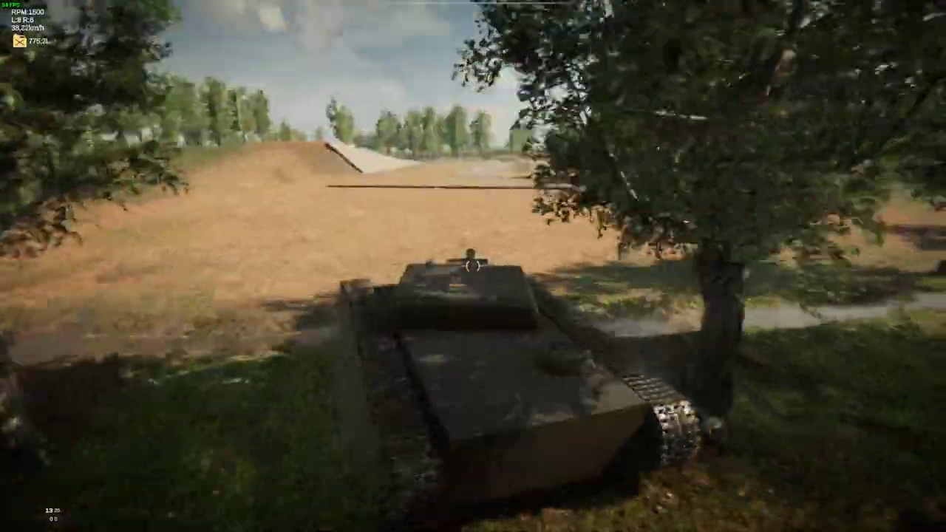
key("w")
key("a")
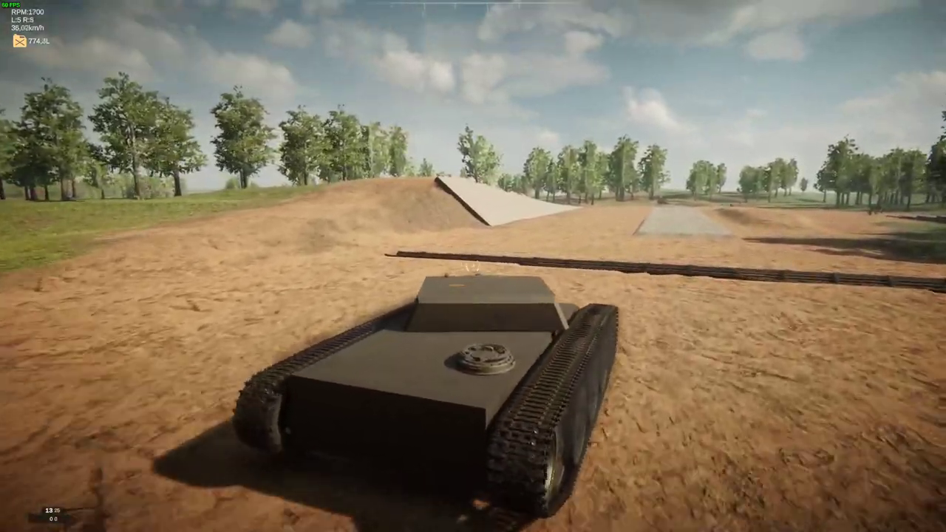
key("a")
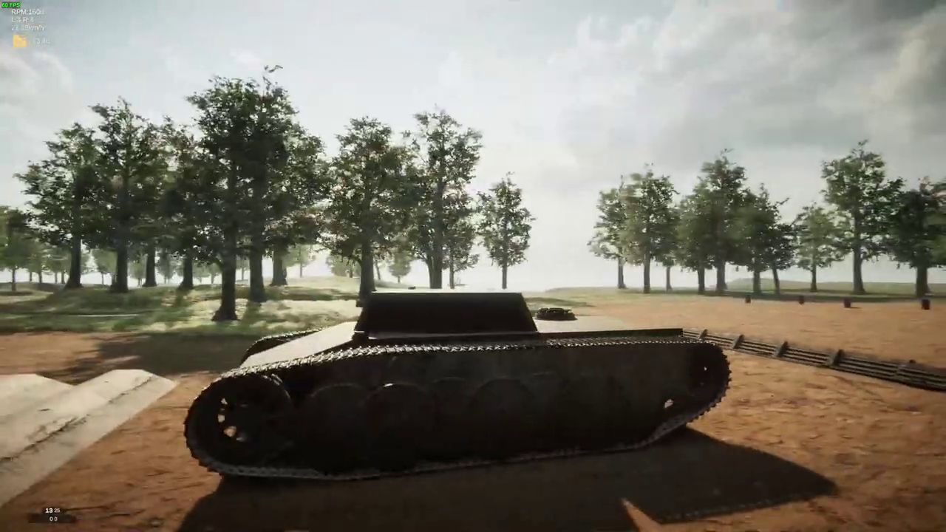
key("w")
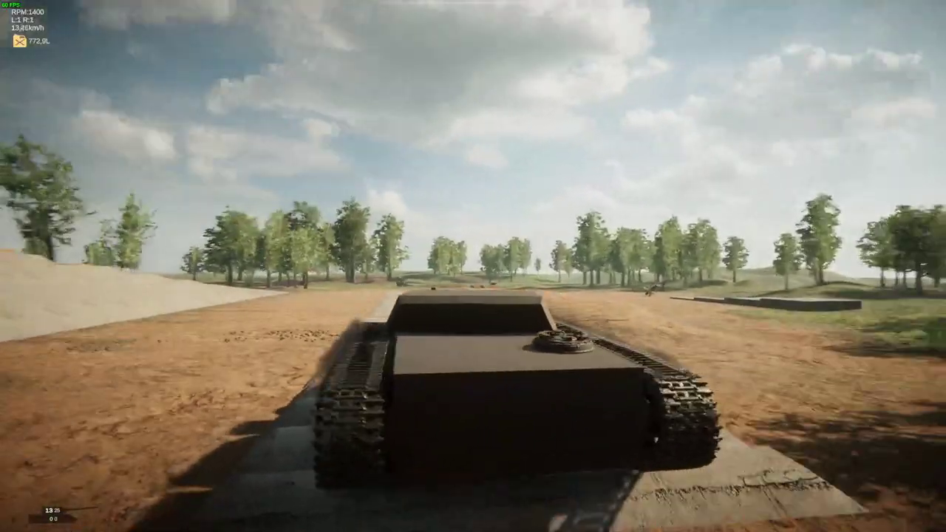
Fire the cannon at the row of barrels through the gunner's sight while driving to test the reload speed.
key("shift")
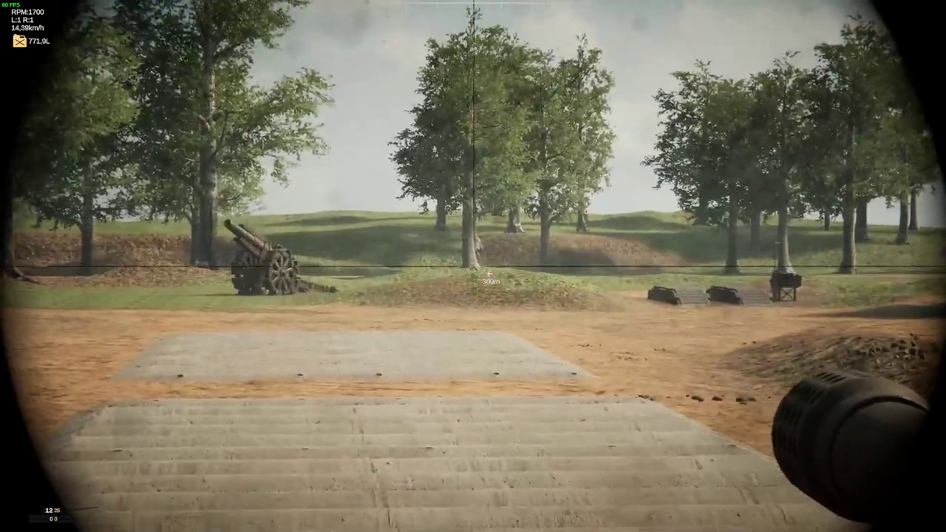
key("shift")
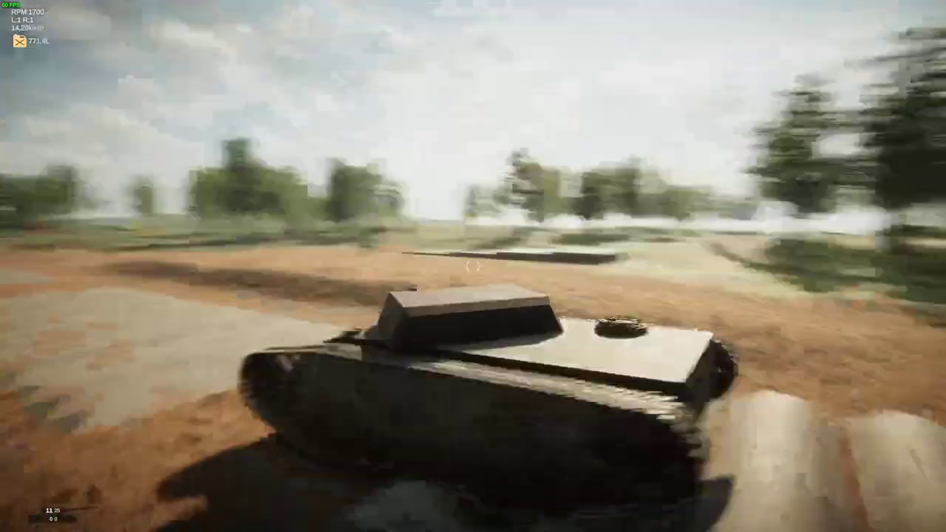
key("shift")
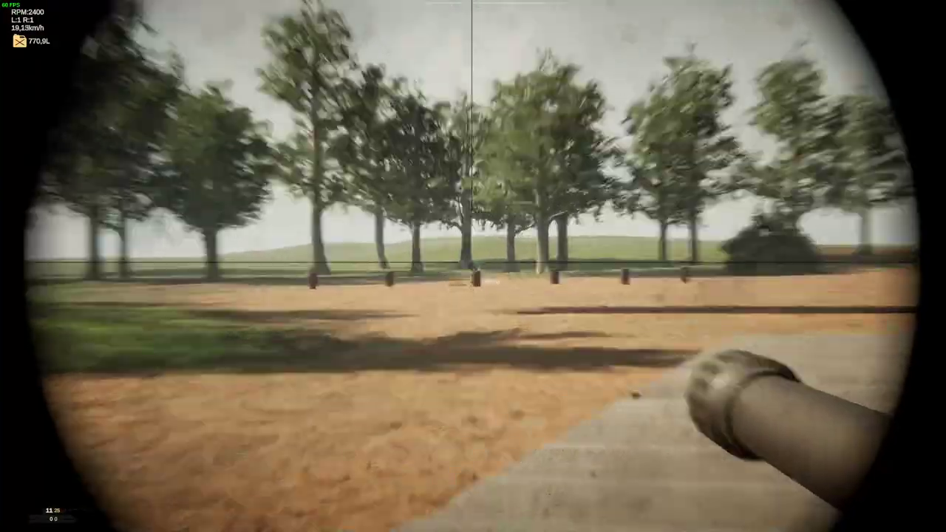
left_click(472, 266)
left_click(473, 266)
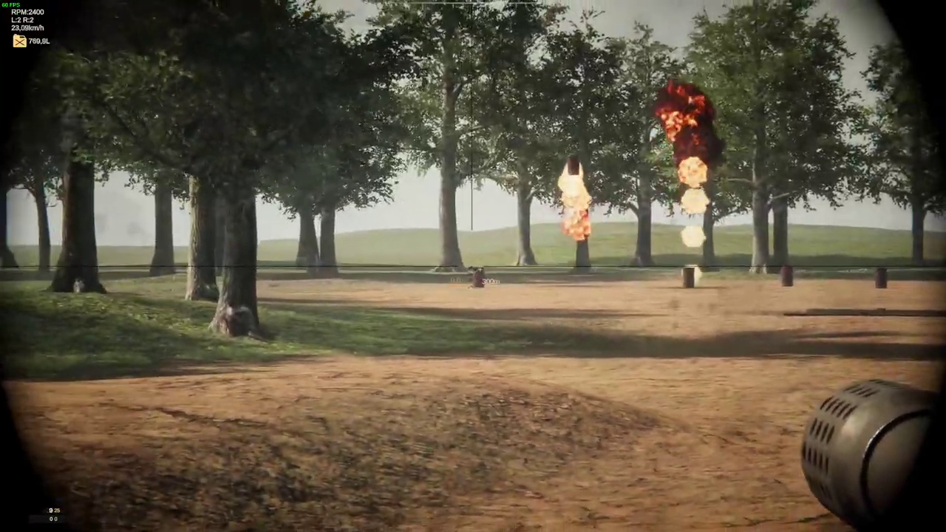
left_click(472, 264)
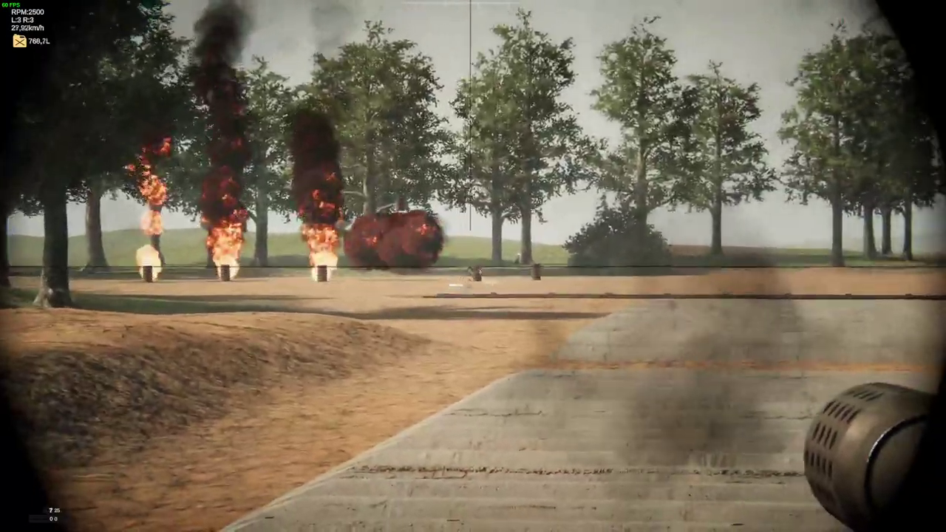
Turn the tank around on the grass, stop, and fire at the dirt mound from outside and through the zoomed gunner's sight.
key("shift")
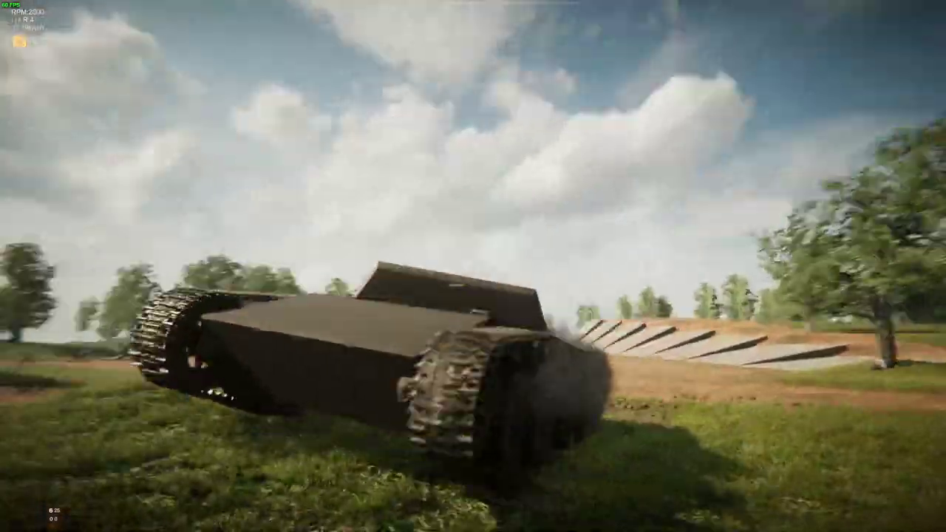
key("d")
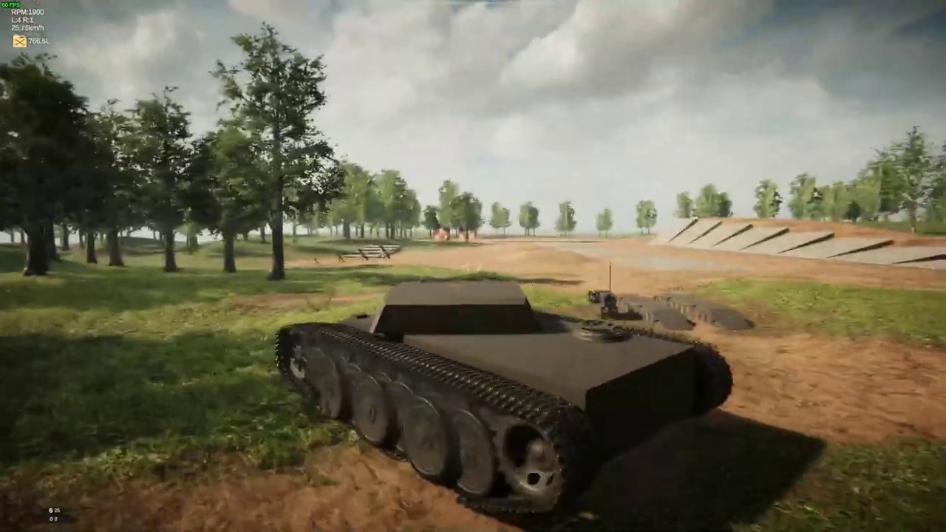
left_click(473, 266)
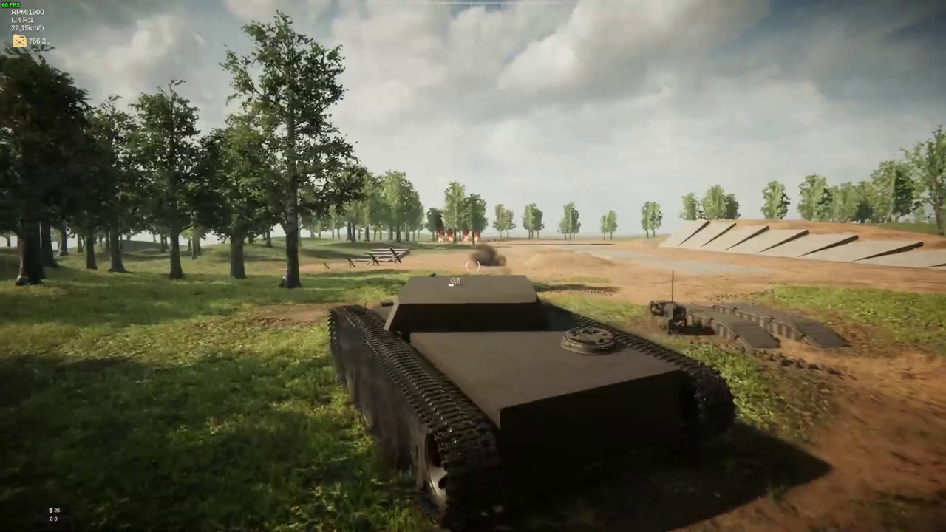
key("shift")
key("shift")
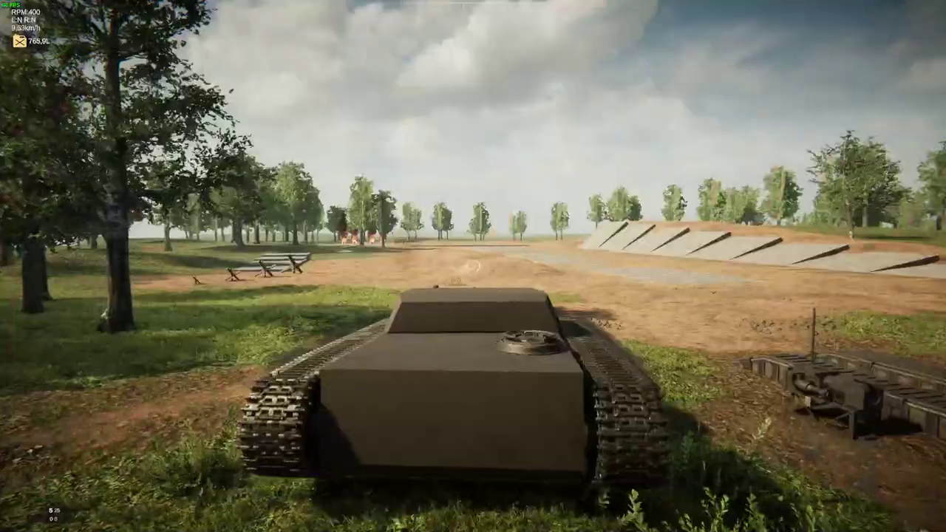
key("shift")
scroll(473, 266, "up", 4)
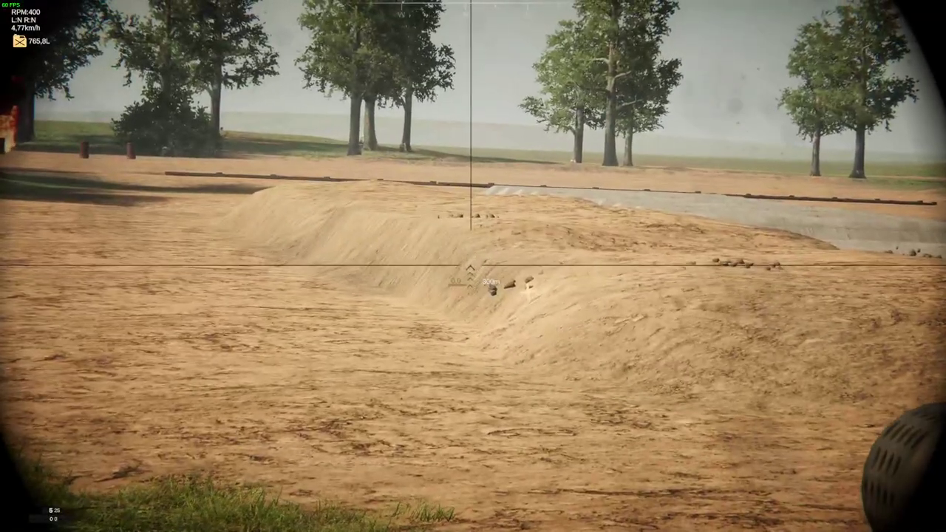
left_click(472, 266)
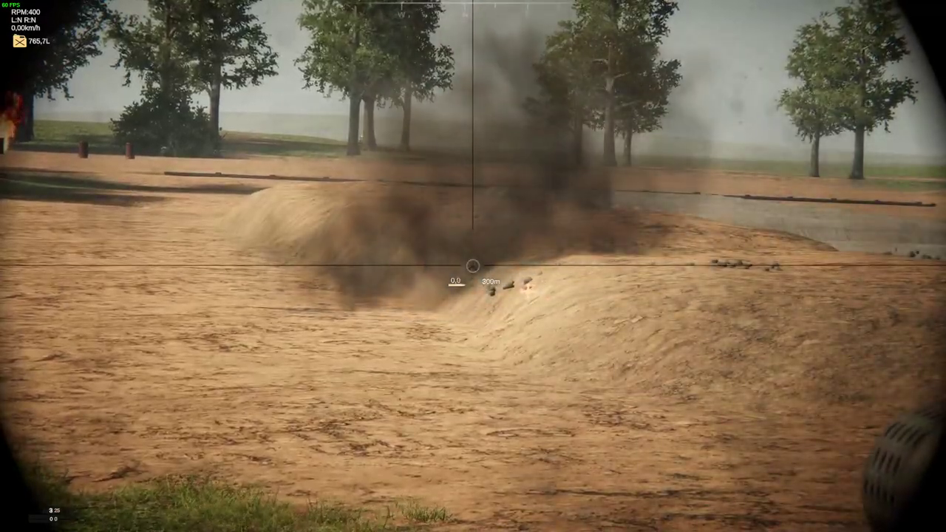
Drive the tank past the dirt mound while viewing it from outside, and return to the vehicle designer.
key("shift")
key("w")
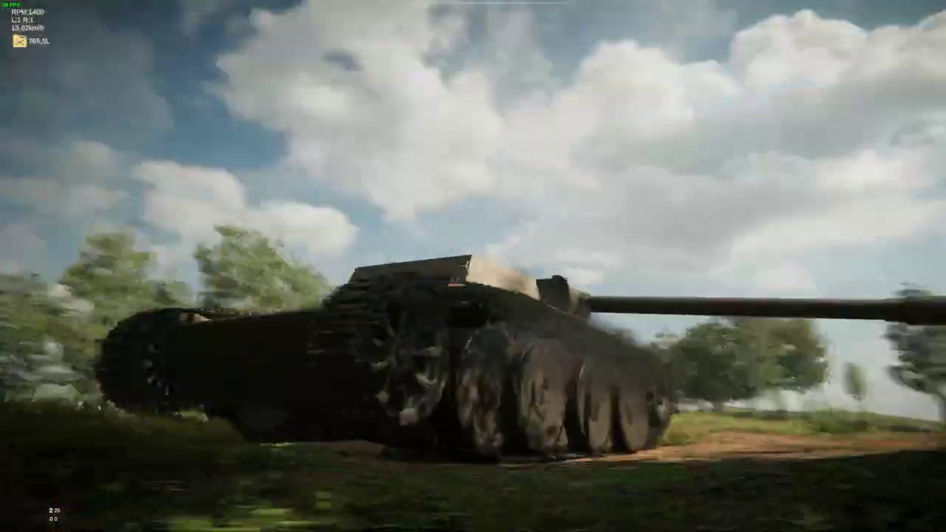
key("w")
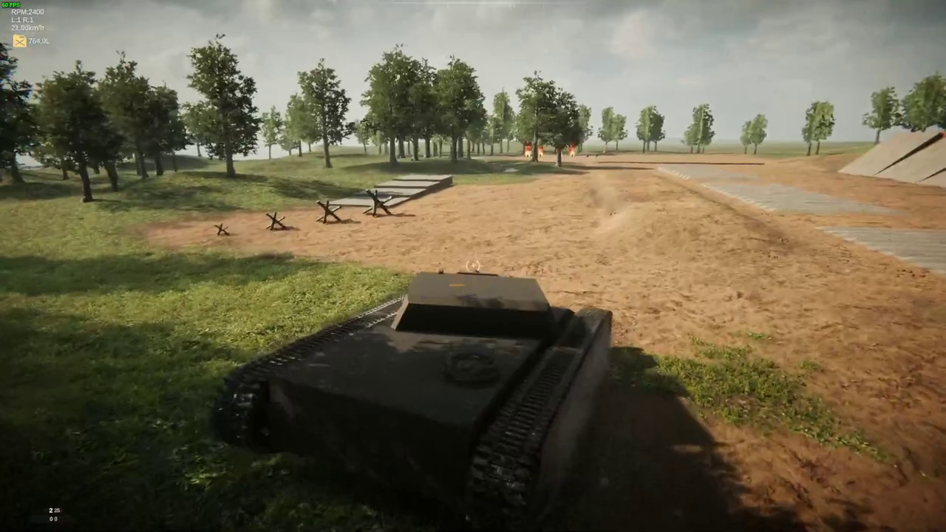
key("w")
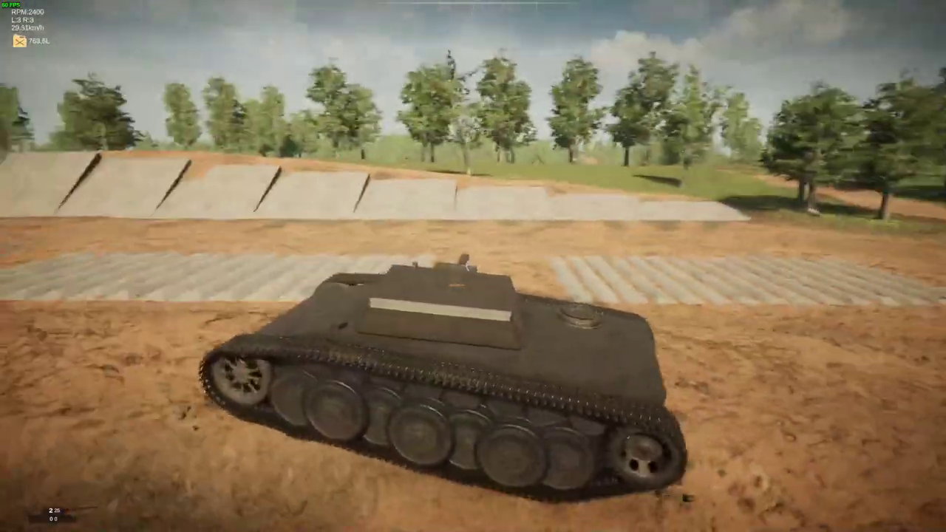
key("a")
key("w")
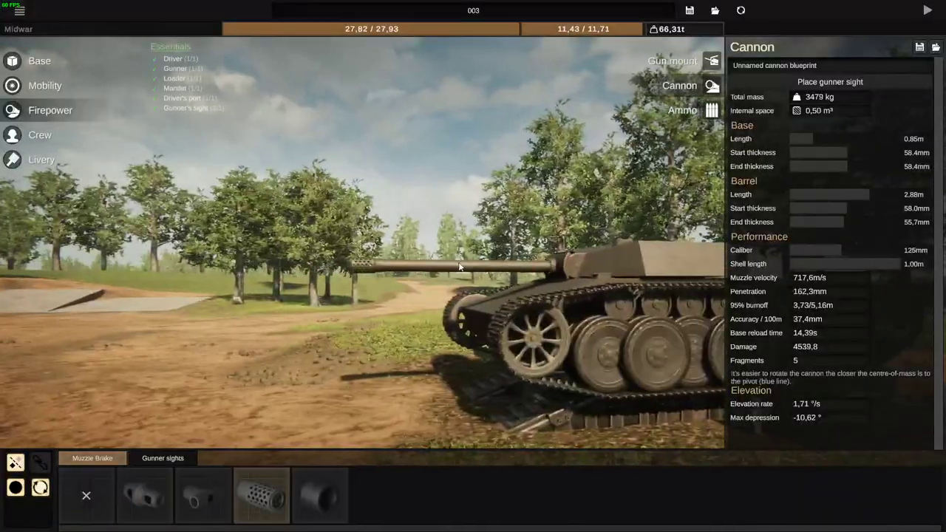
Switch to Notepad++ and examine the rest of 003.blueprint, from the crew entry through the ext section to the final mass and space values.
left_click_drag(459, 266, 1, 362)
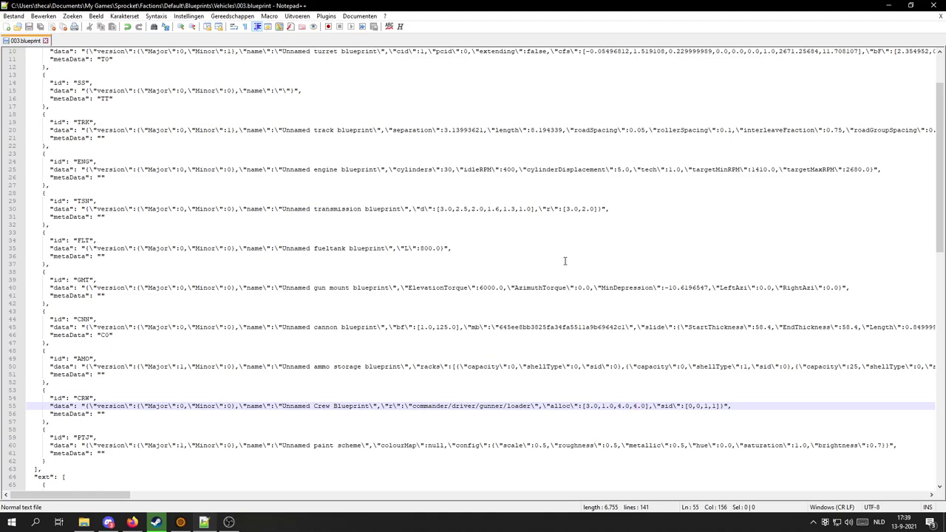
scroll(565, 261, "down", 3)
scroll(357, 403, "down", 4)
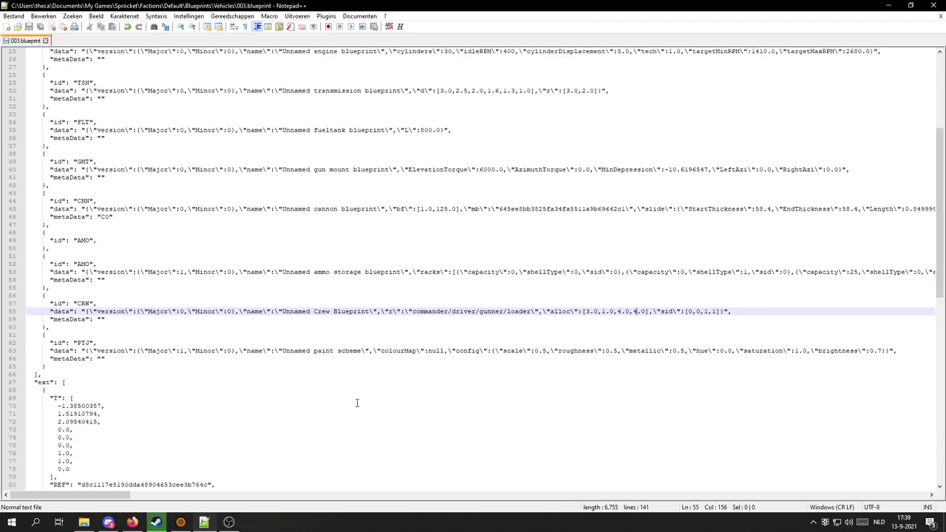
scroll(356, 403, "down", 18)
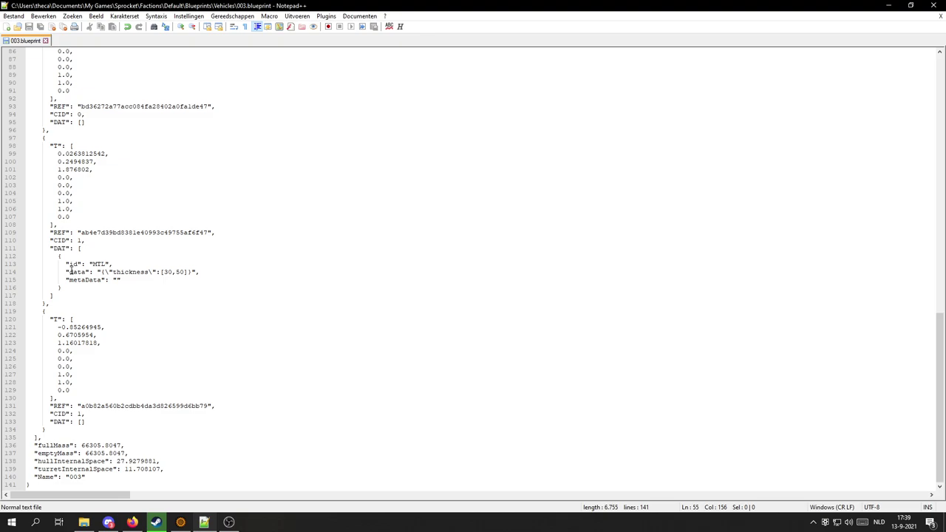
scroll(133, 399, "up", 14)
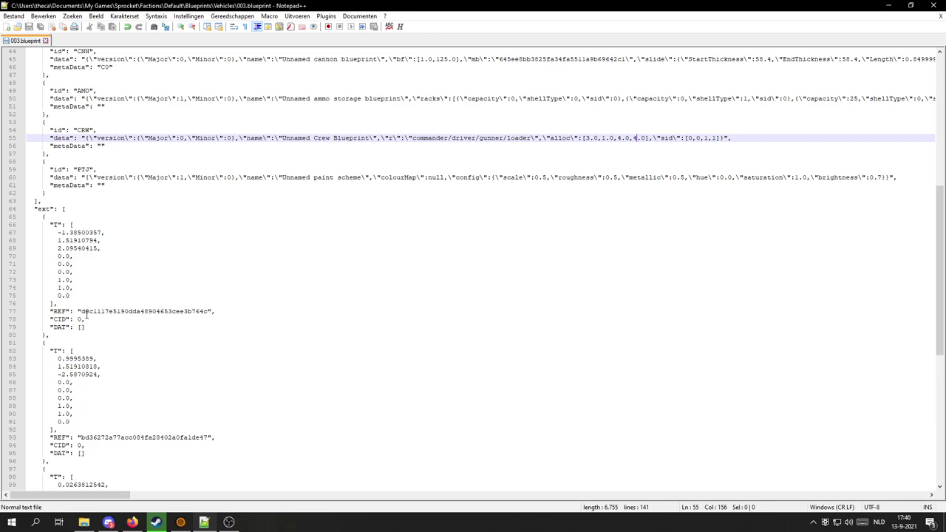
Switch back to Sprocket and examine the tank's cannon, mantlet and hull from several angles.
left_click(182, 521)
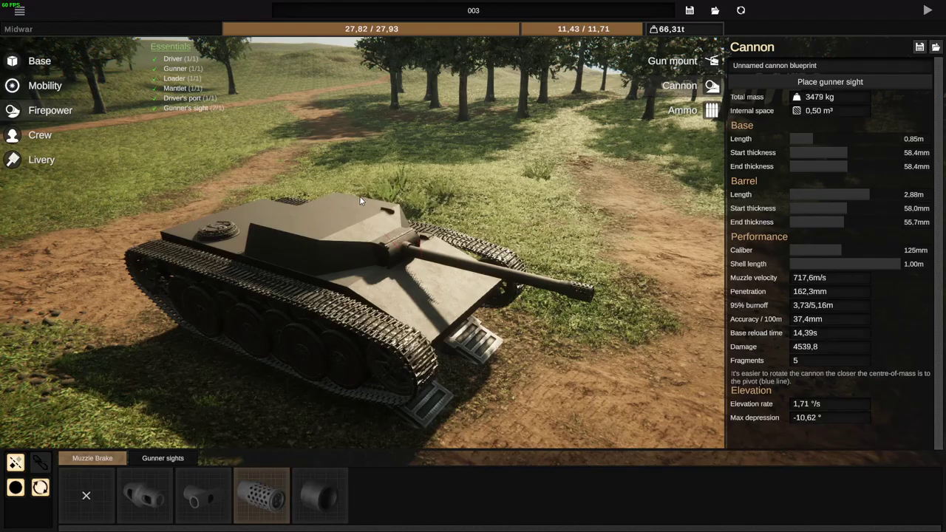
left_click_drag(531, 298, 265, 247)
scroll(265, 249, "up", 5)
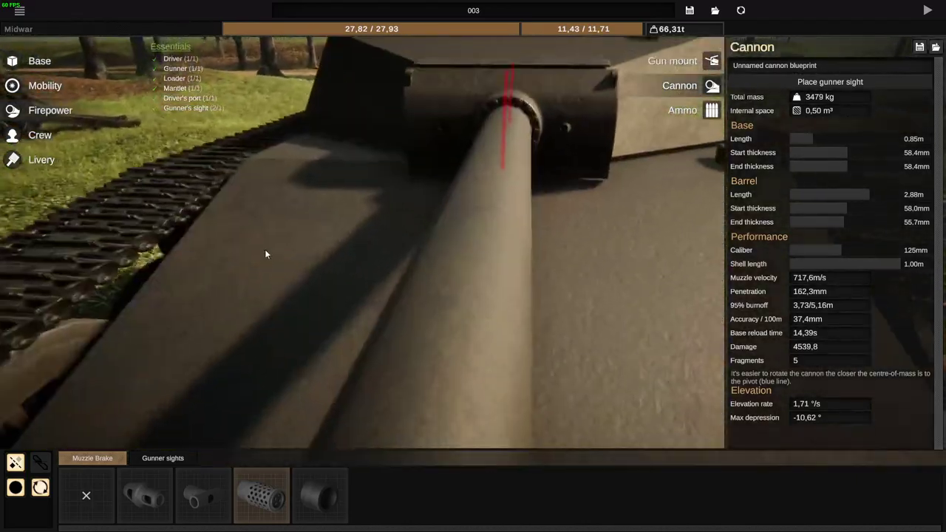
scroll(268, 258, "down", 3)
scroll(288, 314, "down", 5)
left_click_drag(327, 374, 187, 359)
left_click_drag(269, 313, 294, 281)
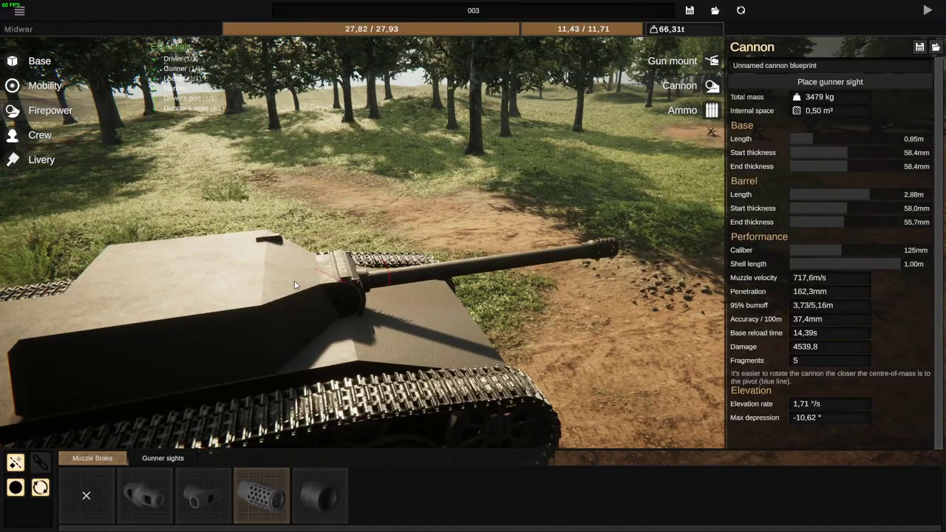
left_click_drag(295, 289, 335, 97)
left_click_drag(391, 119, 695, 226)
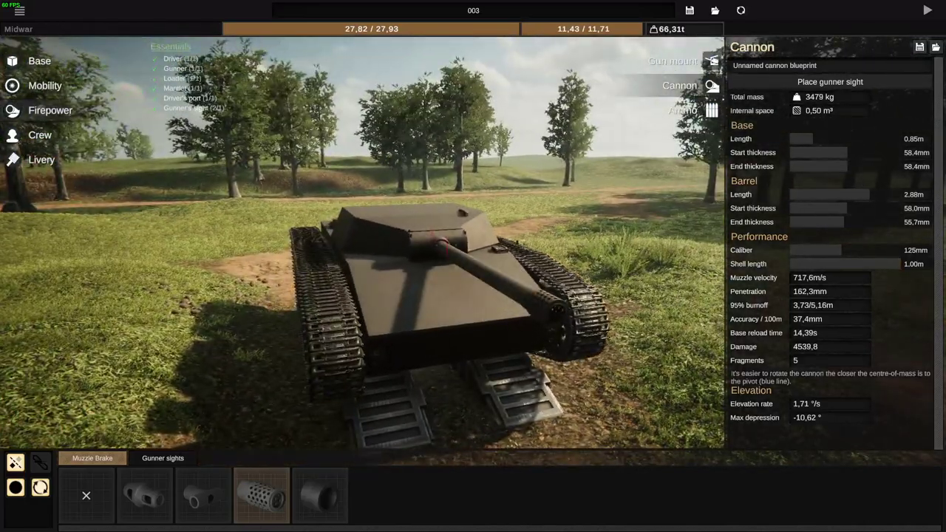
In File Explorer, navigate from Documents through My Games, Sprocket, Factions, Default and Blueprints to the Vehicles folder.
left_click_drag(491, 152, 453, 119)
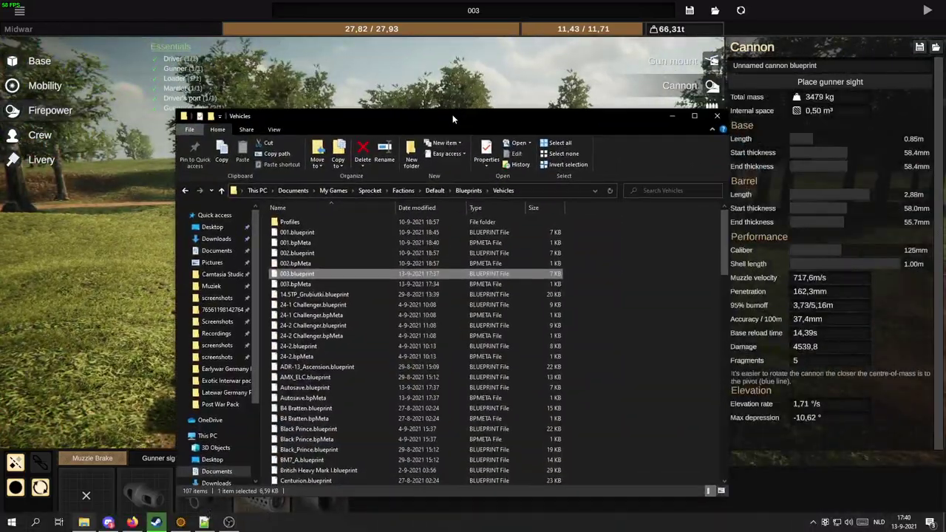
left_click(211, 251)
left_click(316, 441)
double_click(316, 441)
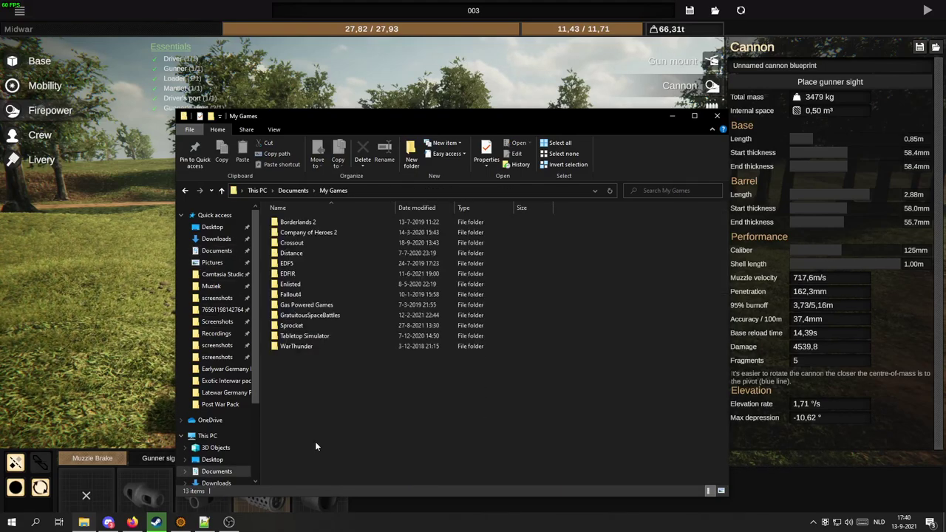
double_click(284, 327)
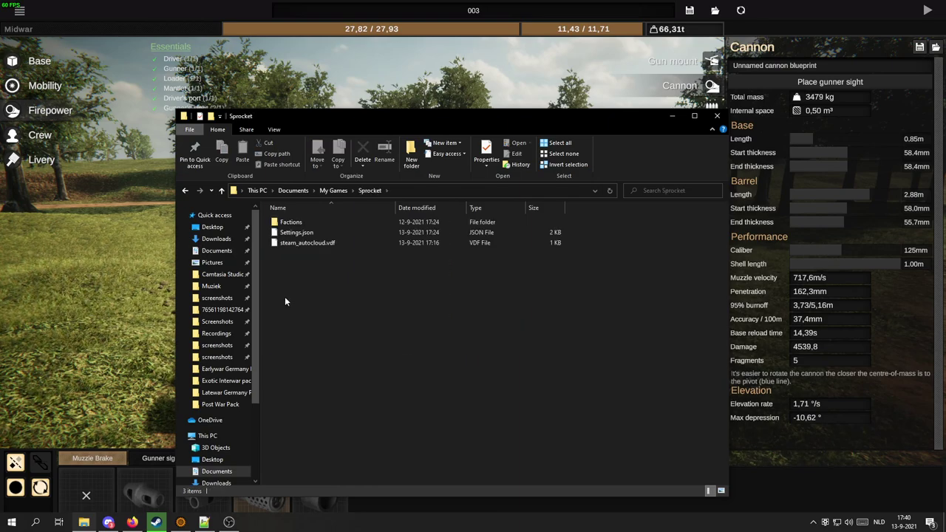
double_click(292, 222)
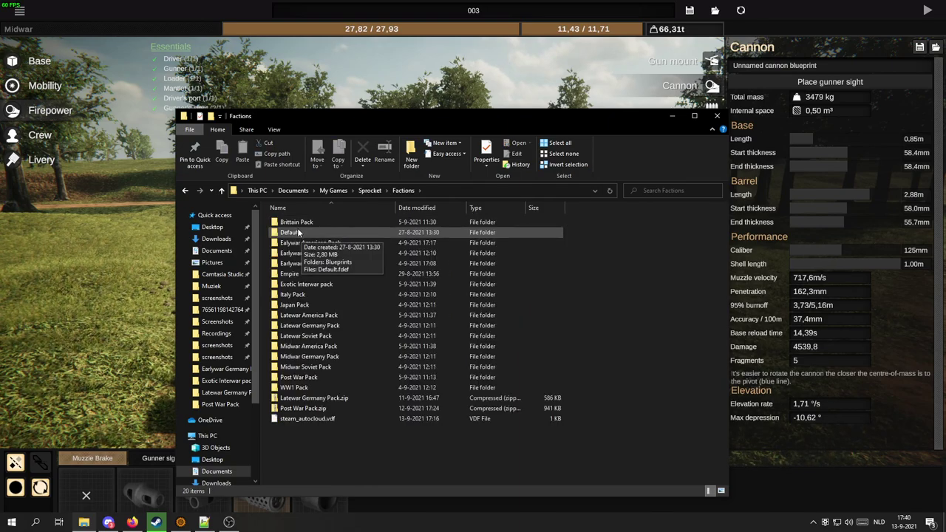
double_click(300, 233)
double_click(297, 223)
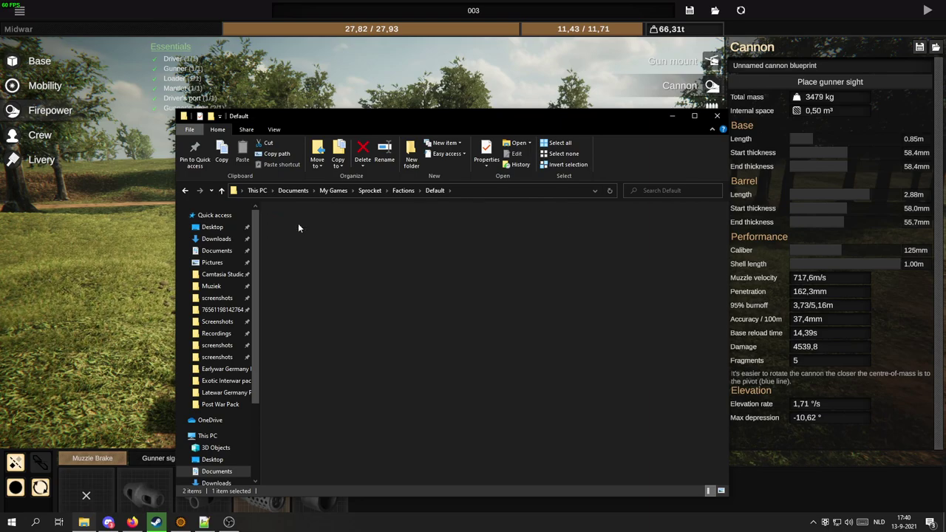
double_click(298, 223)
Find 003.blueprint in the Vehicles folder, open it for editing in Notepad++, and show the beginning of the file.
scroll(358, 284, "down", 3)
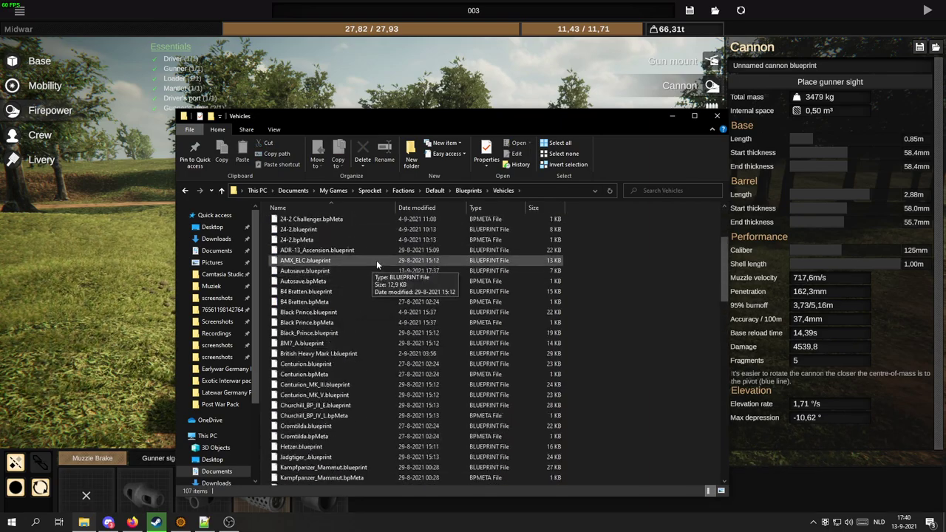
scroll(376, 260, "up", 4)
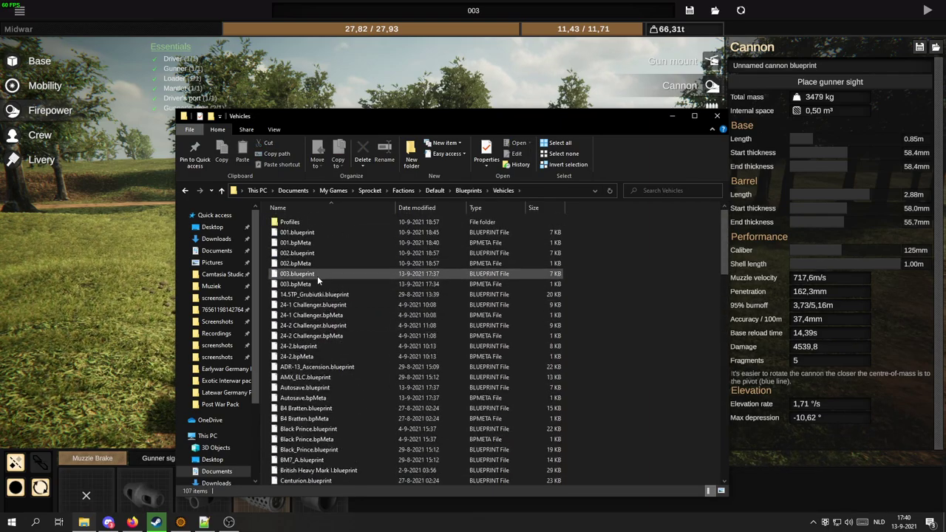
left_click(317, 275)
right_click(309, 276)
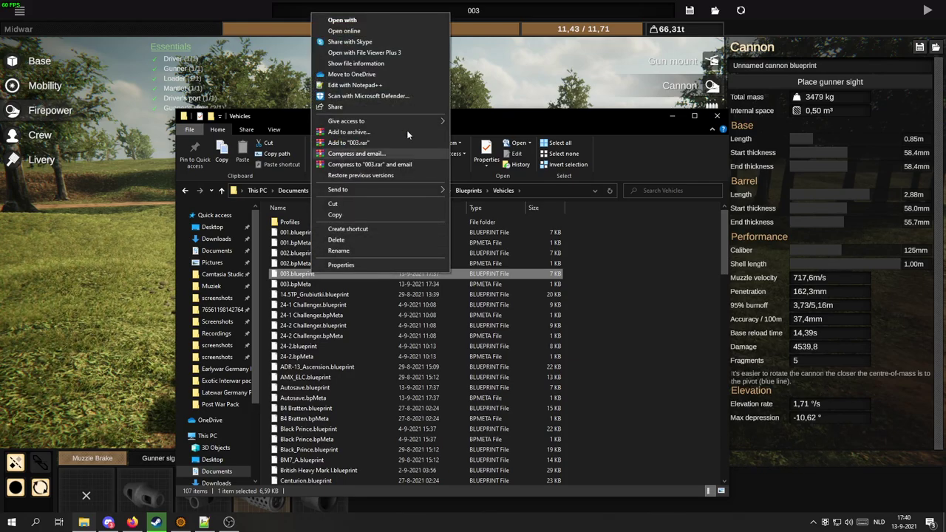
left_click(368, 87)
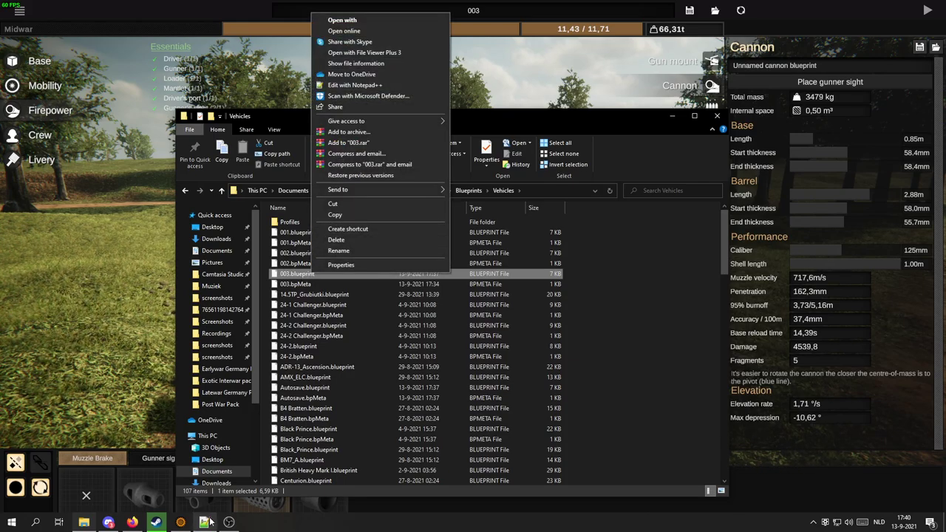
scroll(332, 242, "up", 14)
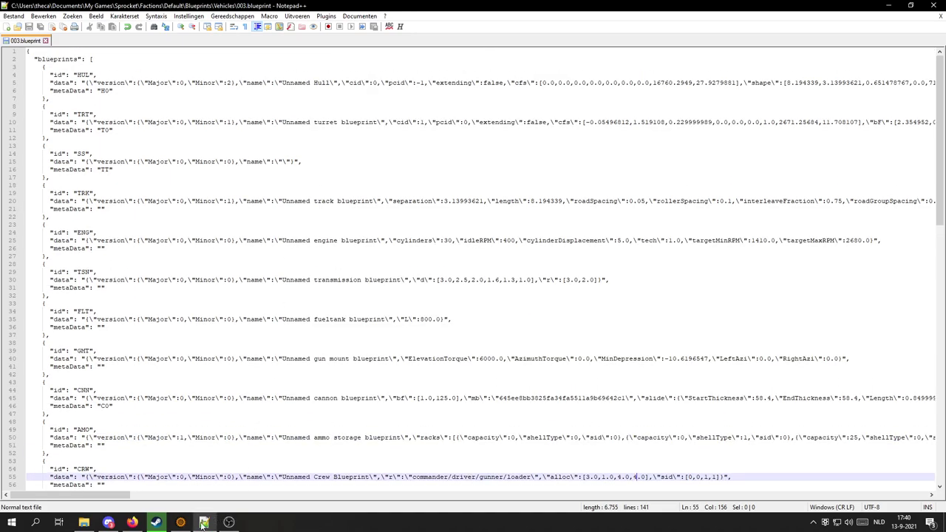
Switch back to File Explorer, try to open 003.blueprint through Open with, and dismiss the File Identifier dialog.
mouse_move(203, 523)
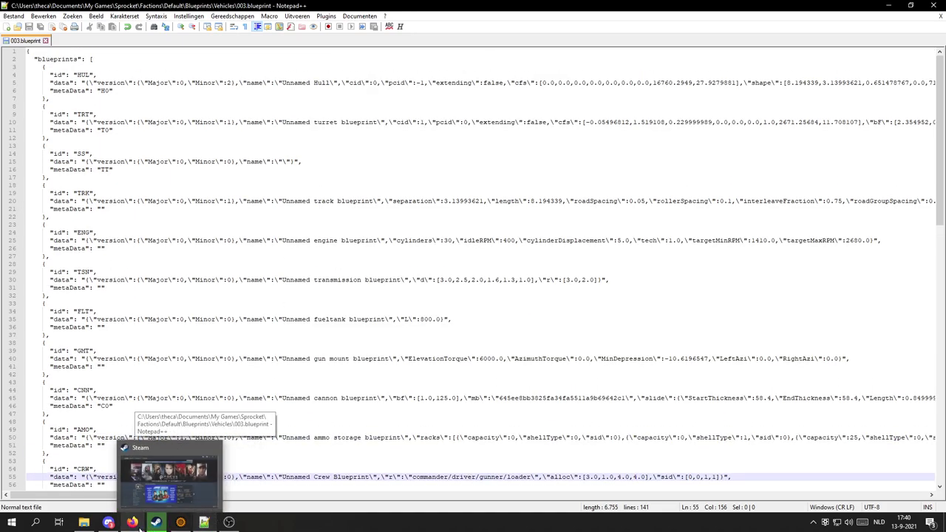
left_click(85, 526)
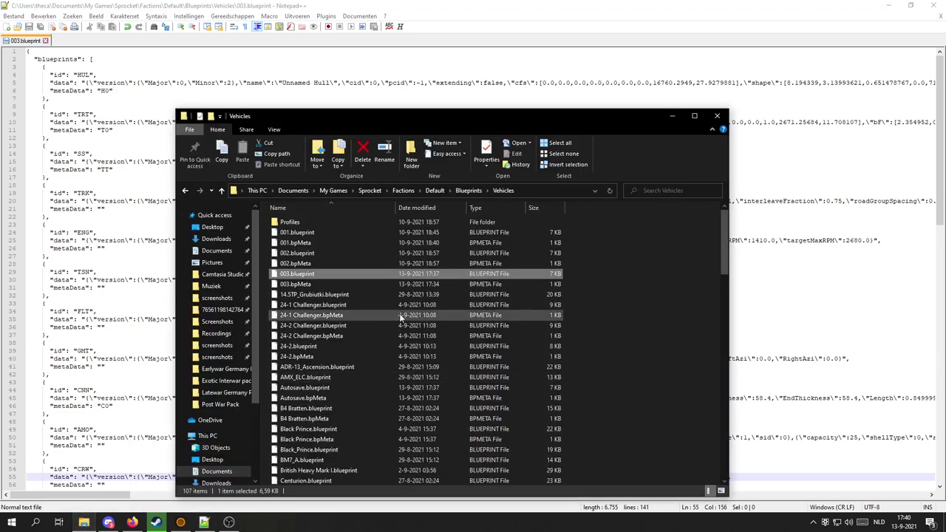
right_click(345, 272)
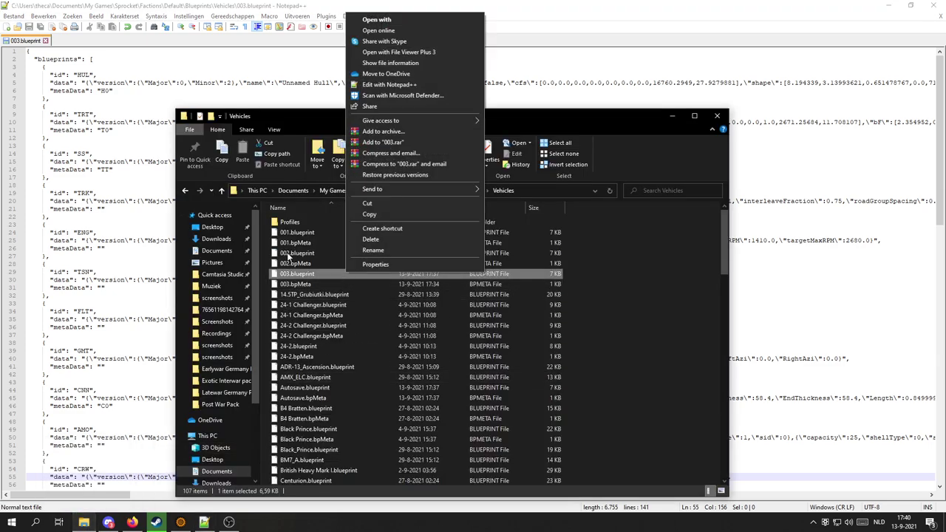
left_click(405, 20)
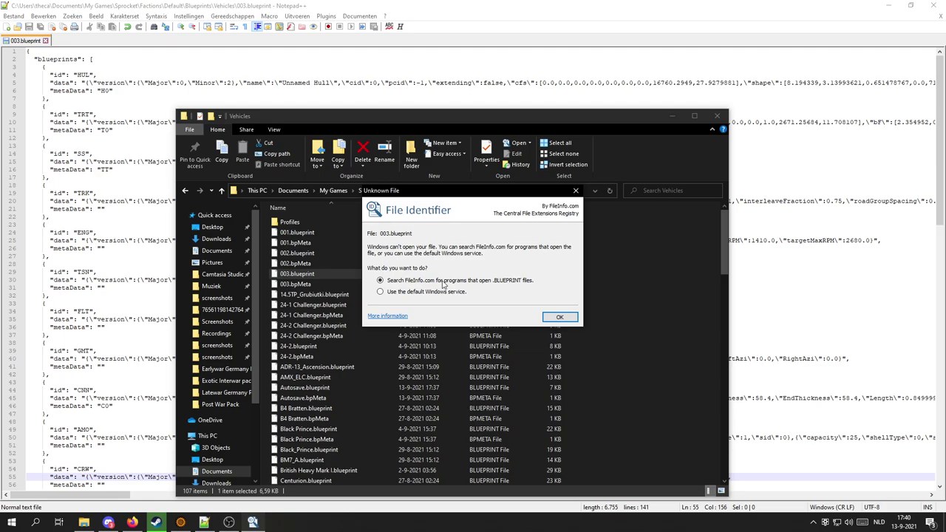
left_click(578, 191)
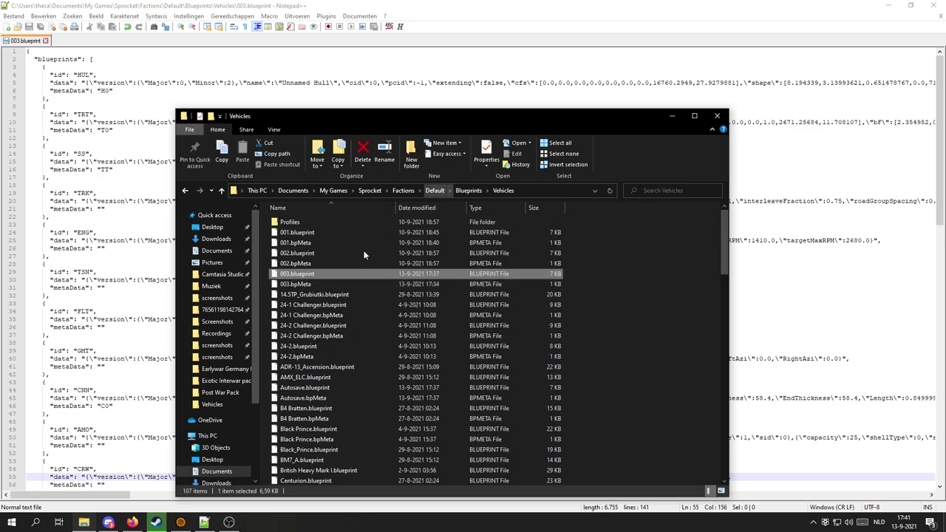
Close the Vehicles folder window and look over the blueprint entries of 003.blueprint in Notepad++ down to the ext section.
left_click(716, 116)
scroll(512, 177, "down", 8)
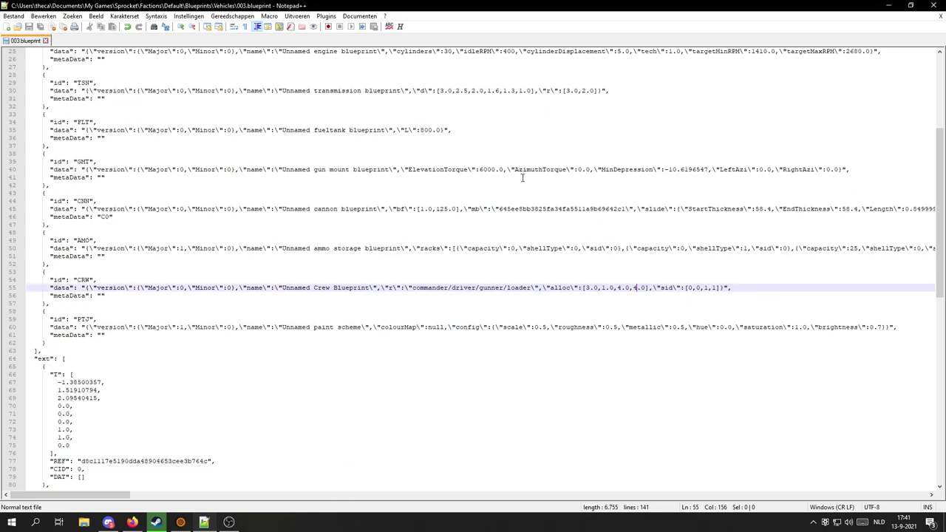
scroll(524, 179, "up", 8)
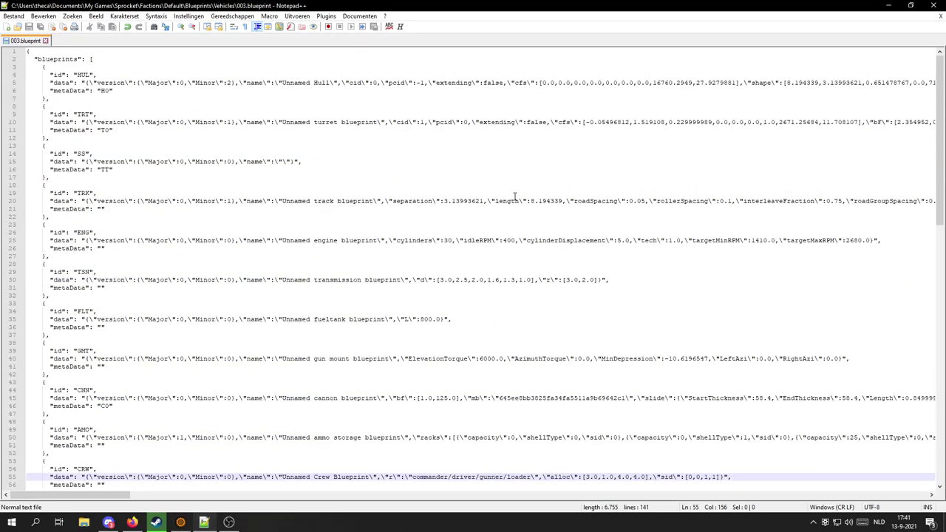